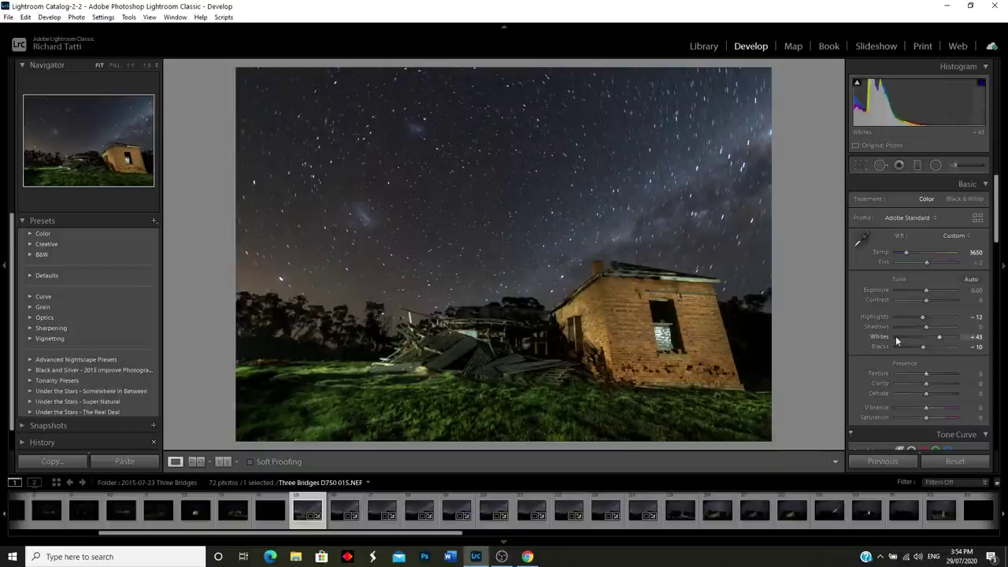
- Review the noise reduction and lens correction settings, and examine the stars across the sky of Three Bridges D750 015.NEF at 1:1
scroll(895, 336, down, 15)
scroll(895, 334, down, 5)
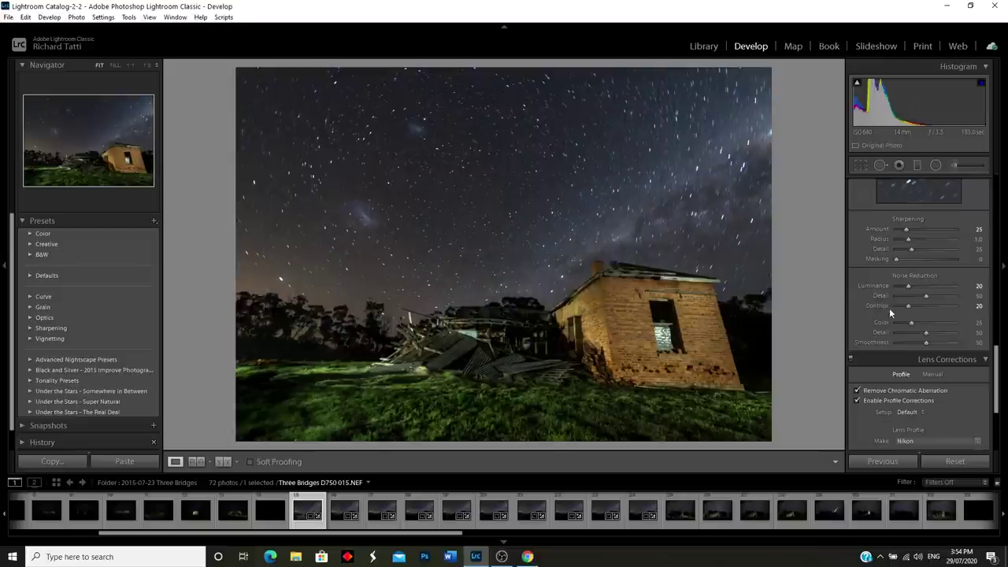
scroll(883, 321, down, 2)
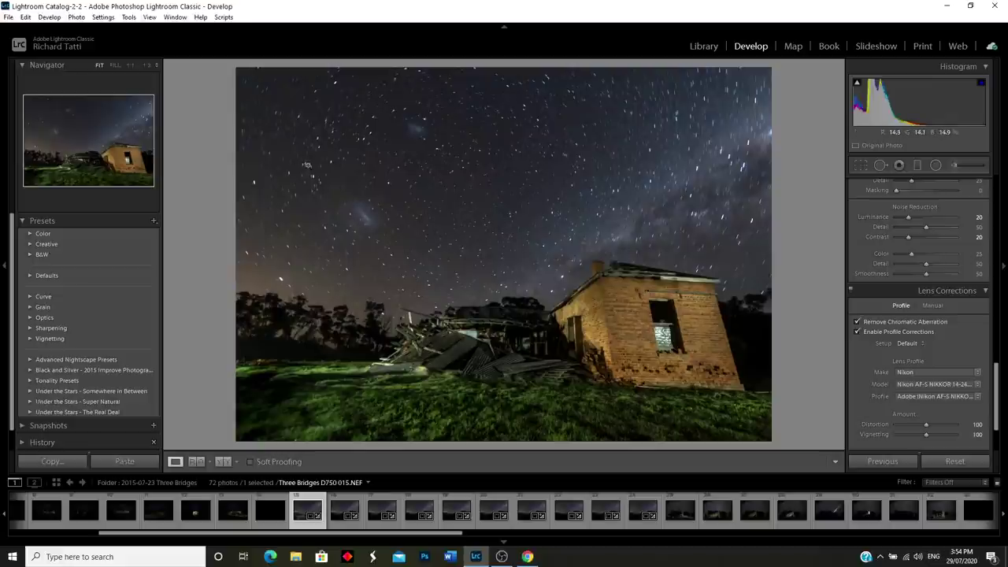
click(312, 164)
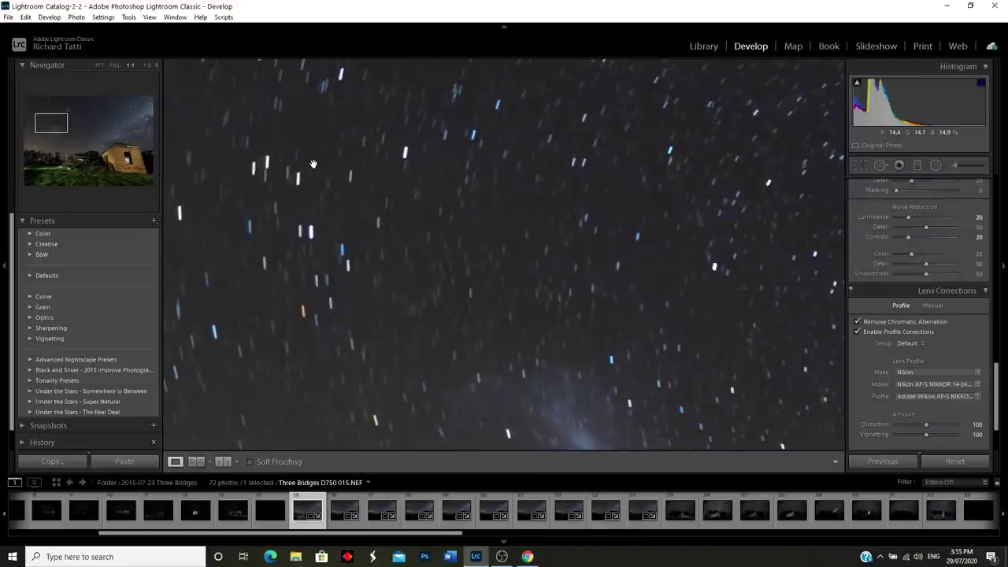
drag(292, 229, 443, 247)
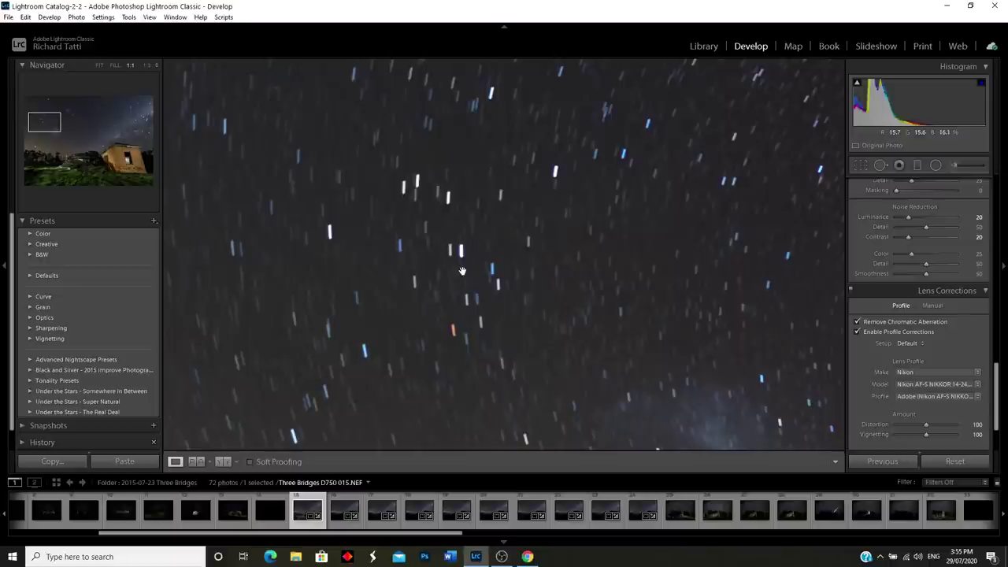
drag(462, 272, 442, 212)
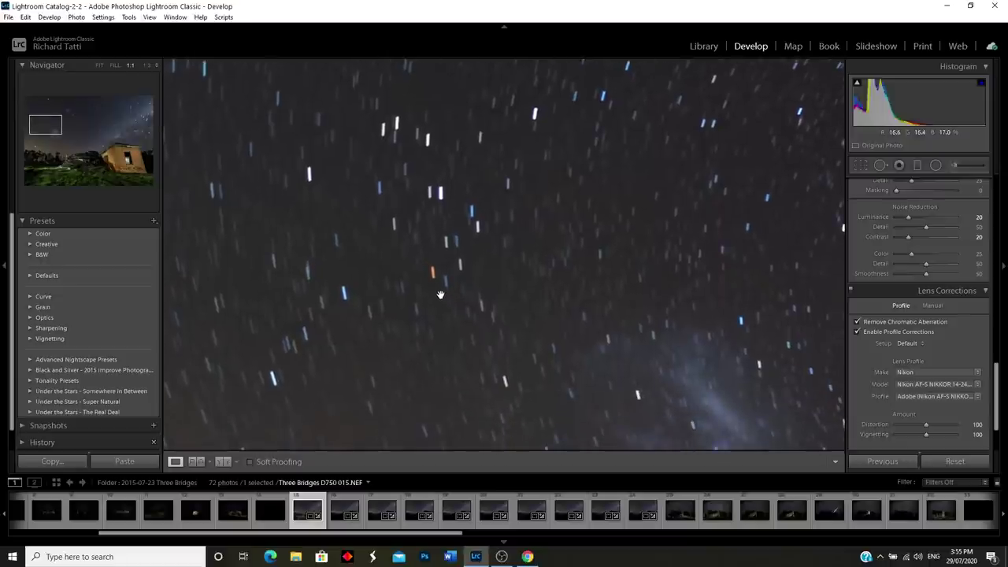
drag(433, 274, 439, 251)
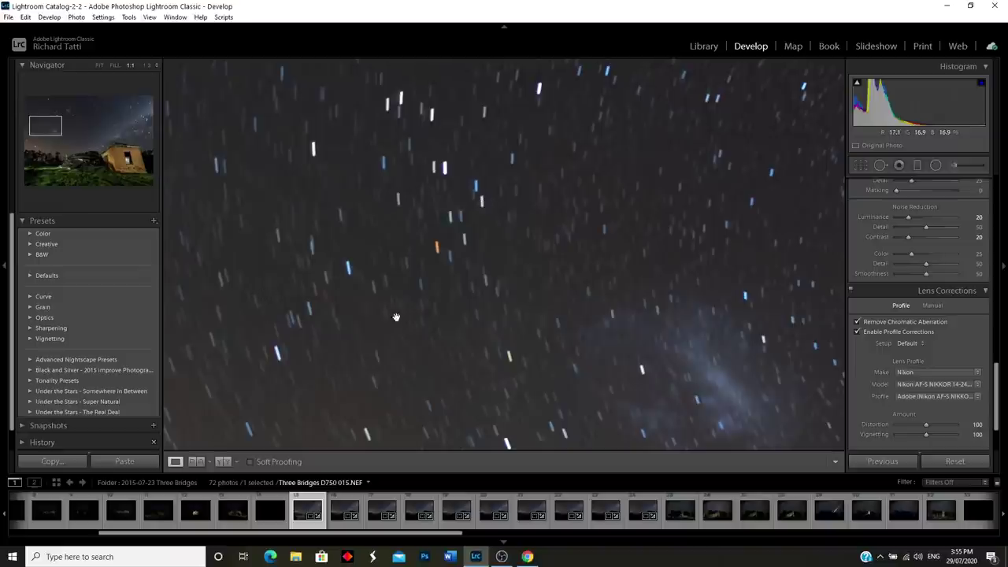
scroll(396, 317, down, 5)
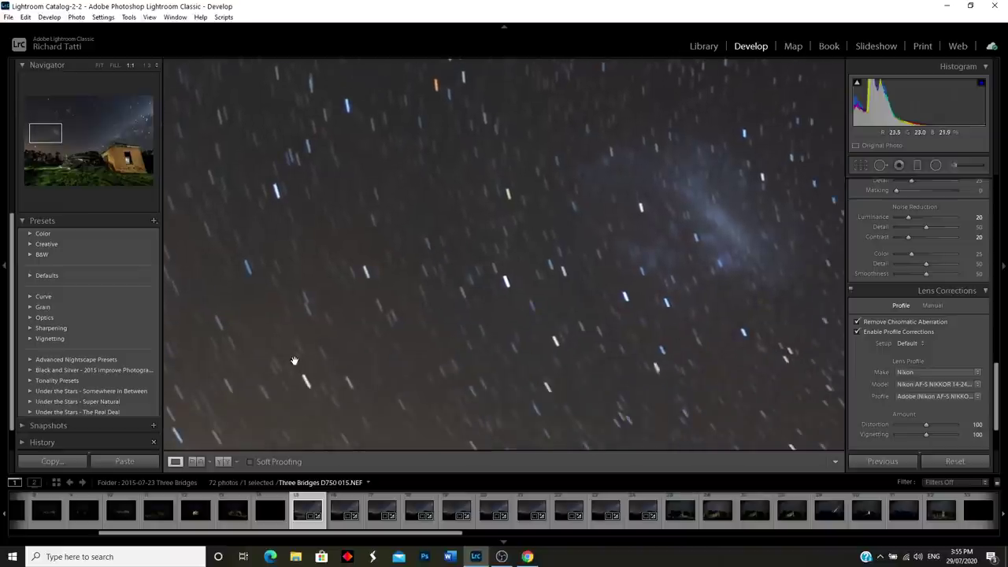
drag(294, 361, 335, 269)
drag(242, 333, 356, 263)
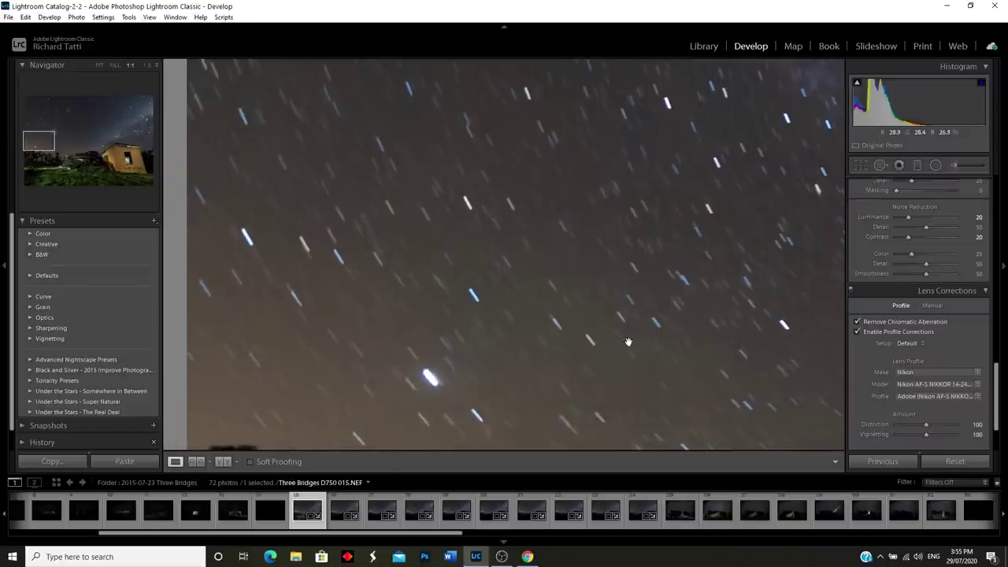
drag(693, 330, 657, 341)
drag(499, 308, 479, 265)
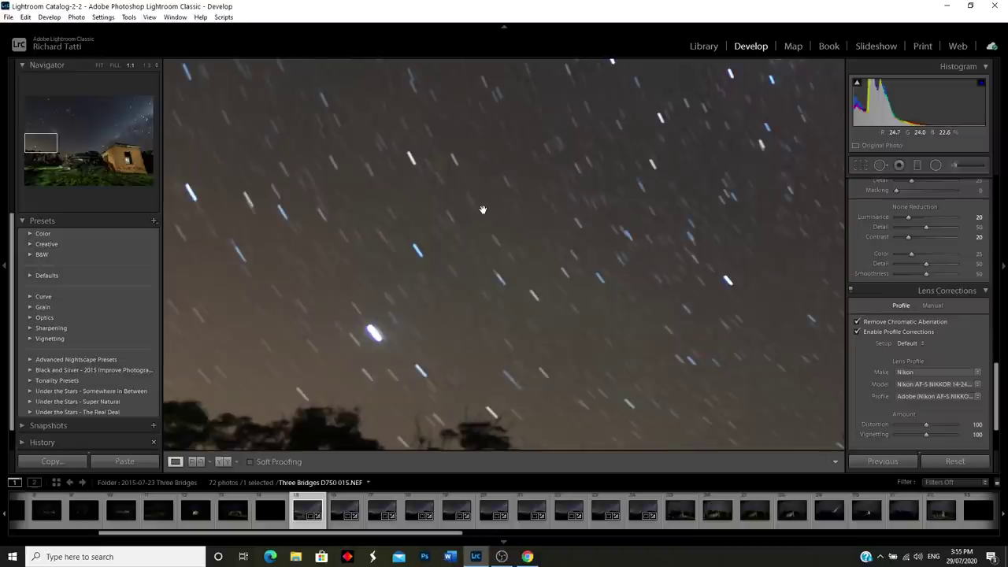
scroll(465, 215, up, 3)
scroll(446, 189, up, 3)
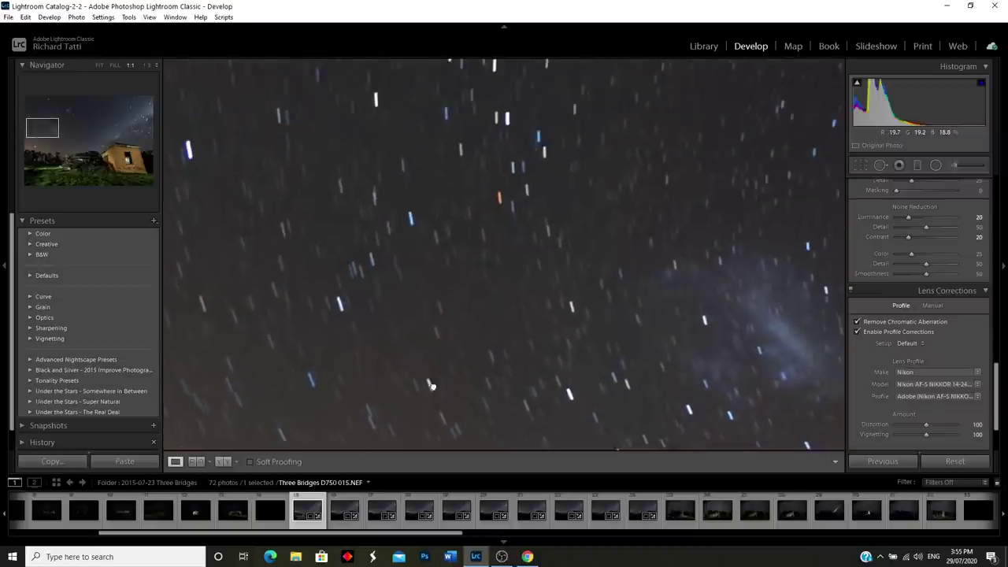
scroll(452, 185, up, 4)
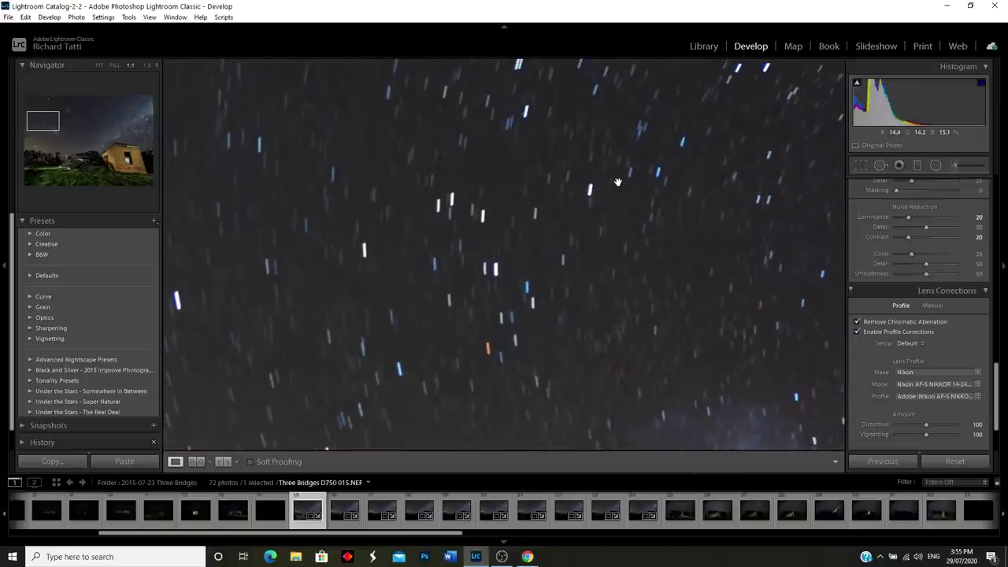
drag(505, 265, 477, 304)
drag(548, 172, 529, 305)
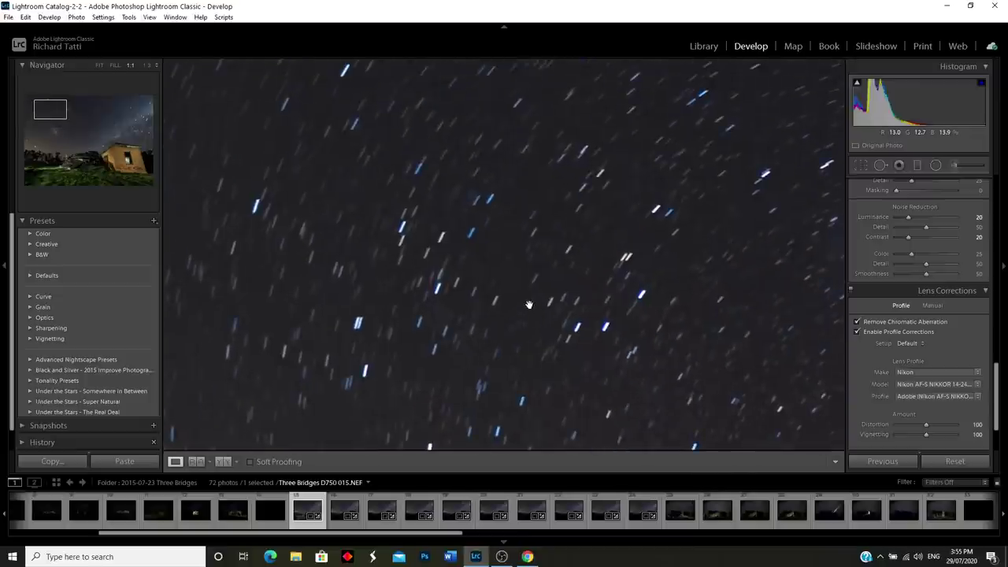
drag(569, 274, 493, 260)
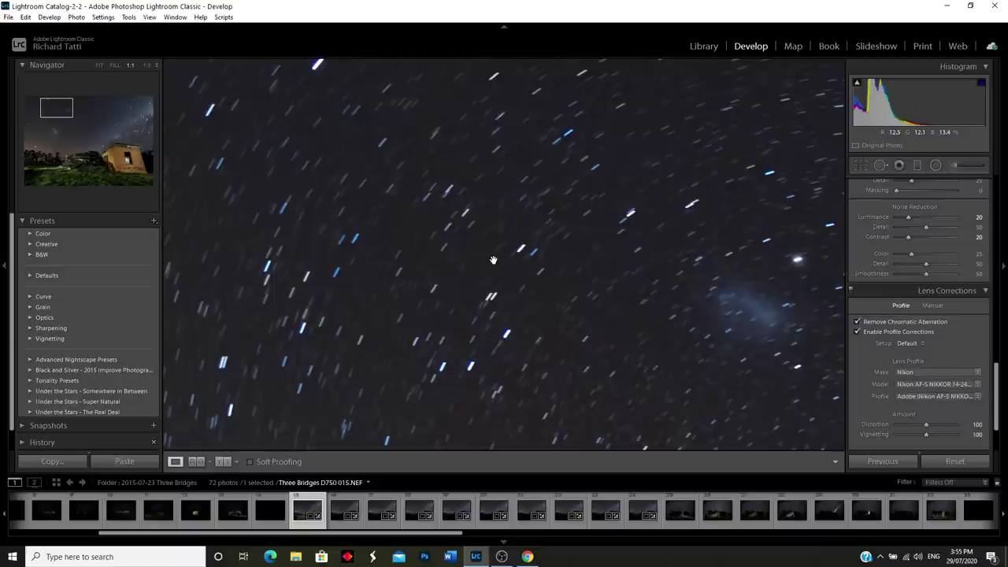
click(494, 272)
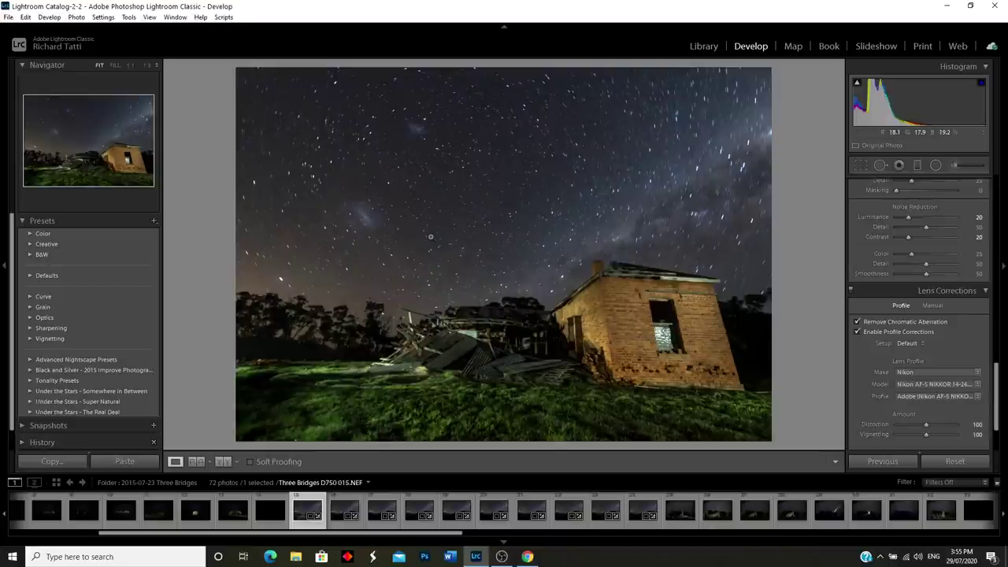
shift+click(637, 522)
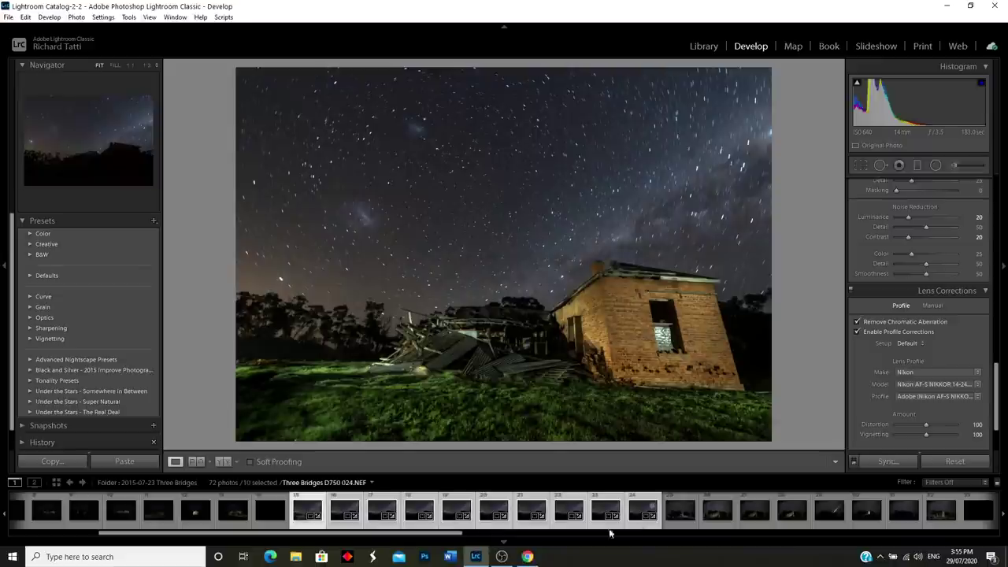
click(897, 463)
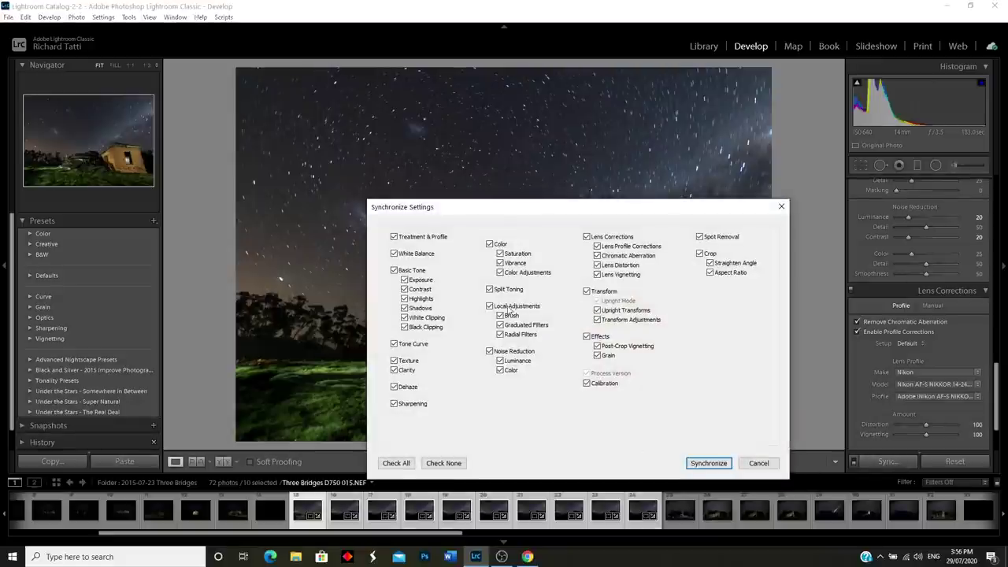
click(396, 464)
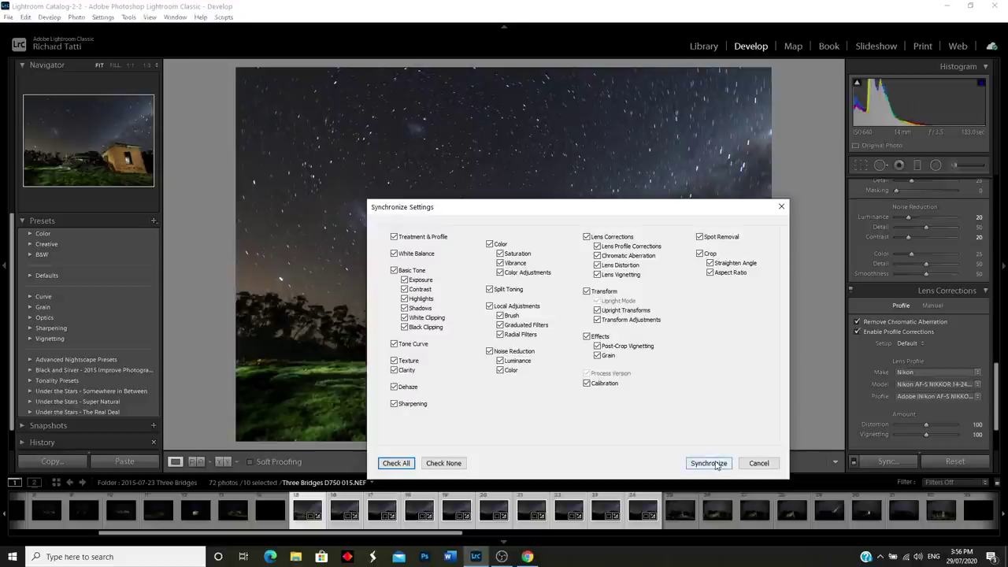
click(759, 463)
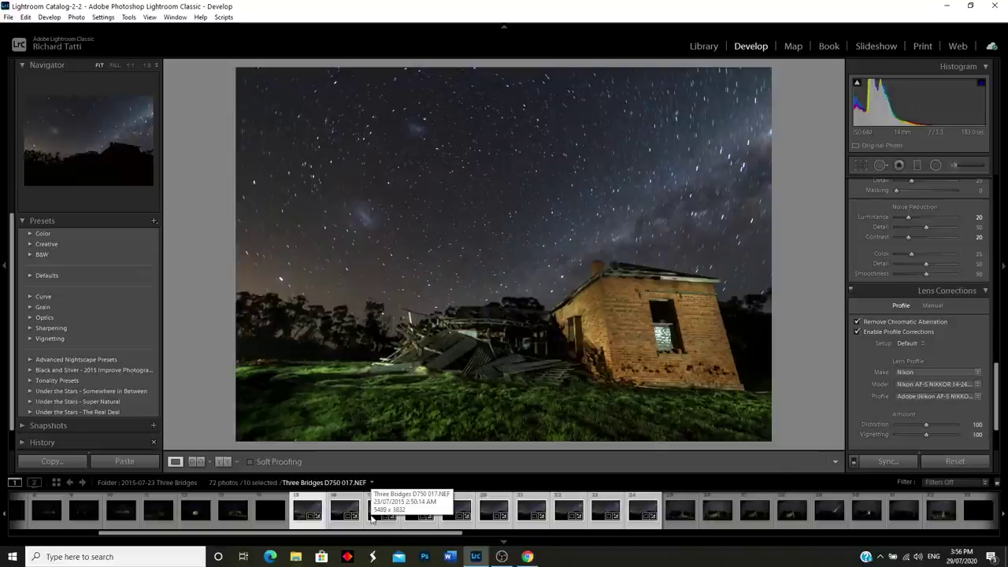
- Examine the light streak in Three Bridges D750 022.NEF at 1:1, and review several other frames of the star sequence
click(565, 512)
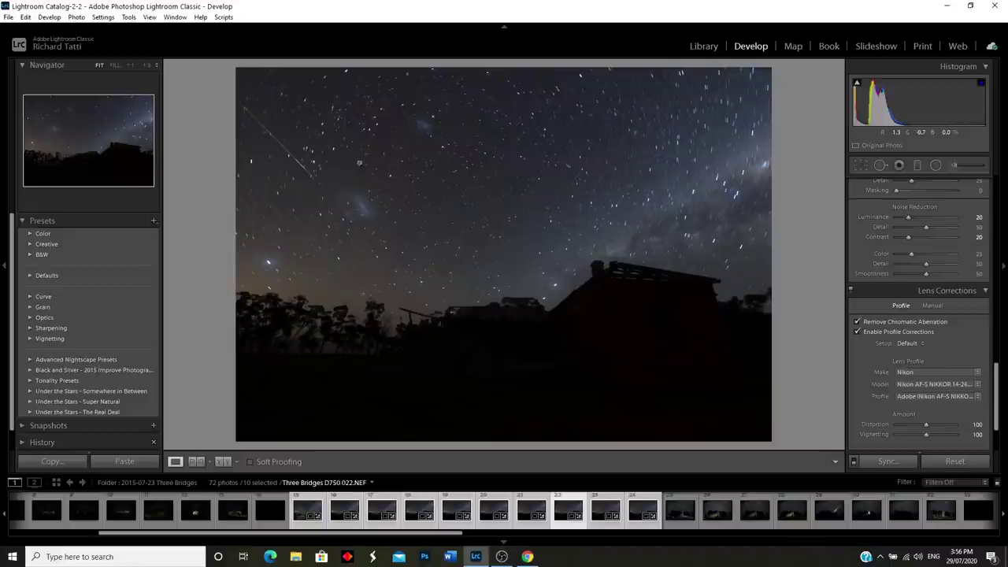
click(290, 156)
mouse_move(290, 157)
mouse_down()
mouse_move(341, 197)
mouse_move(410, 303)
mouse_up()
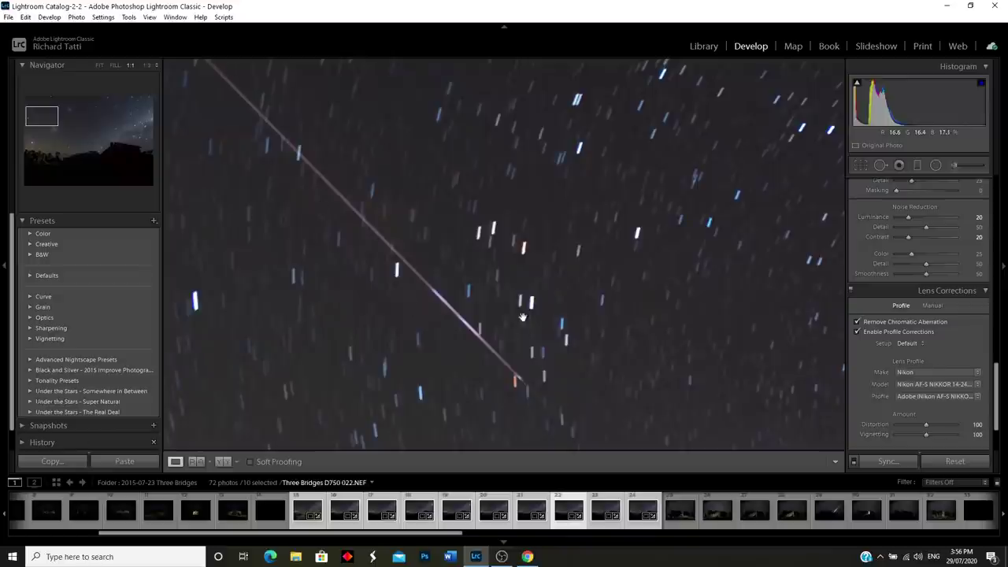
click(320, 235)
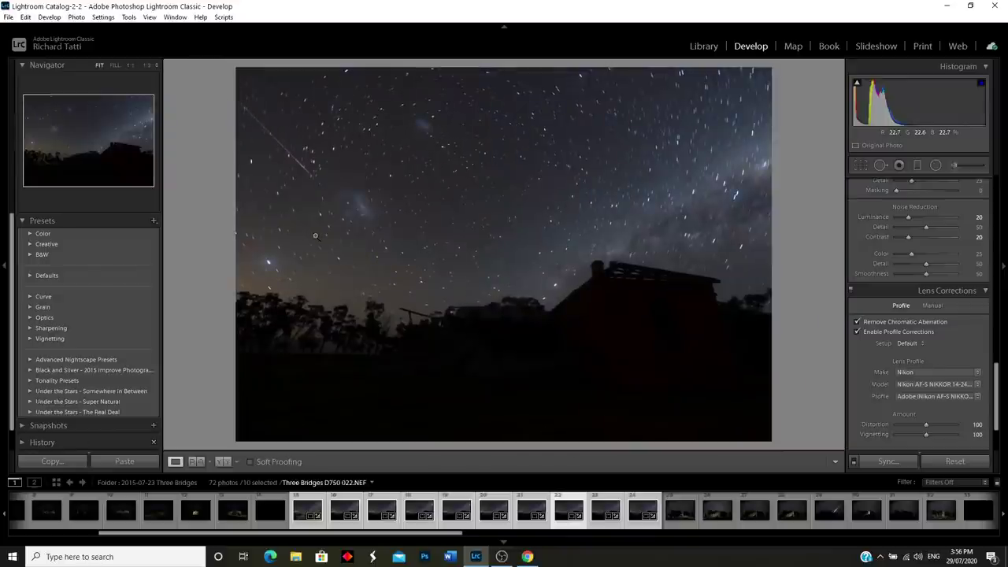
click(607, 521)
click(644, 527)
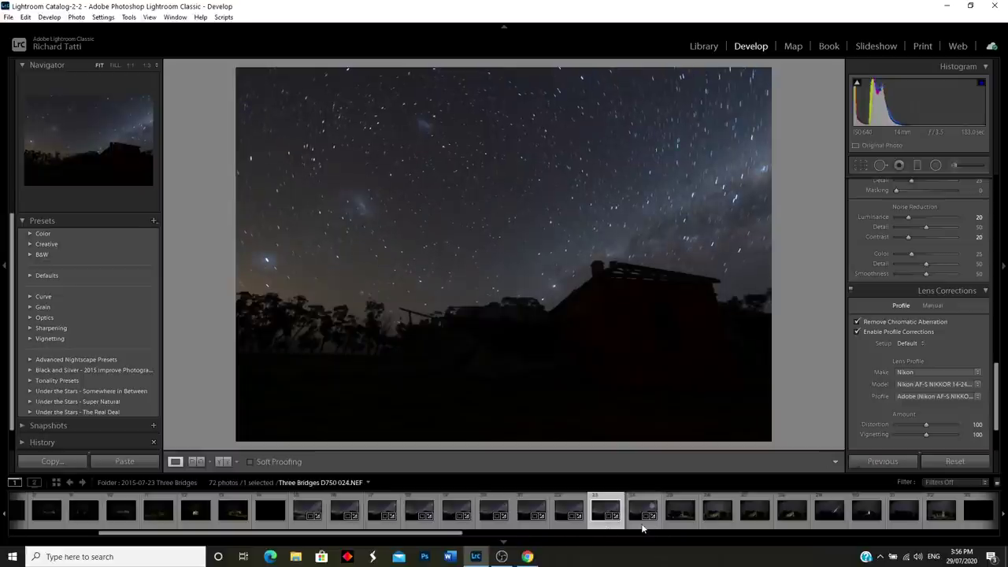
click(453, 523)
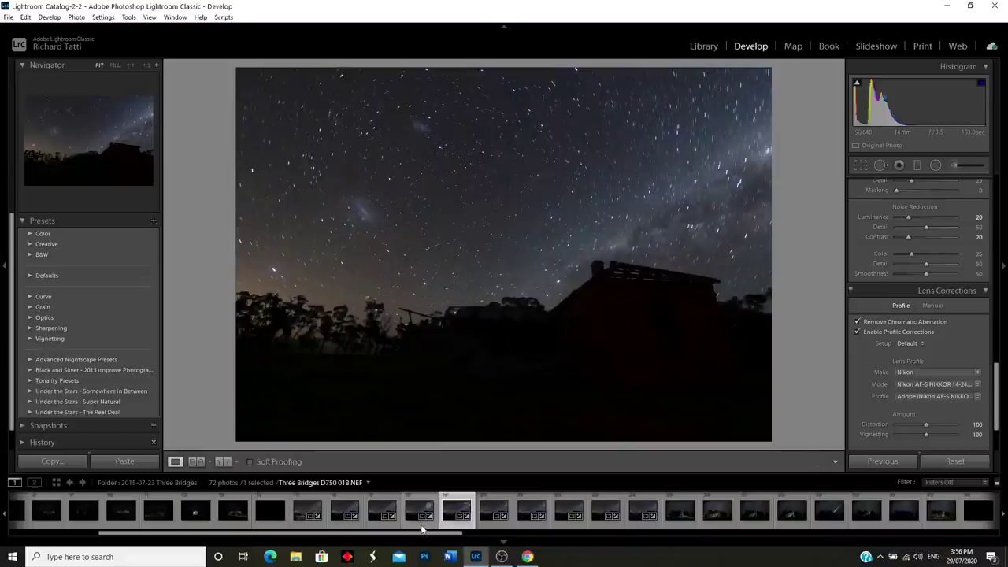
click(422, 527)
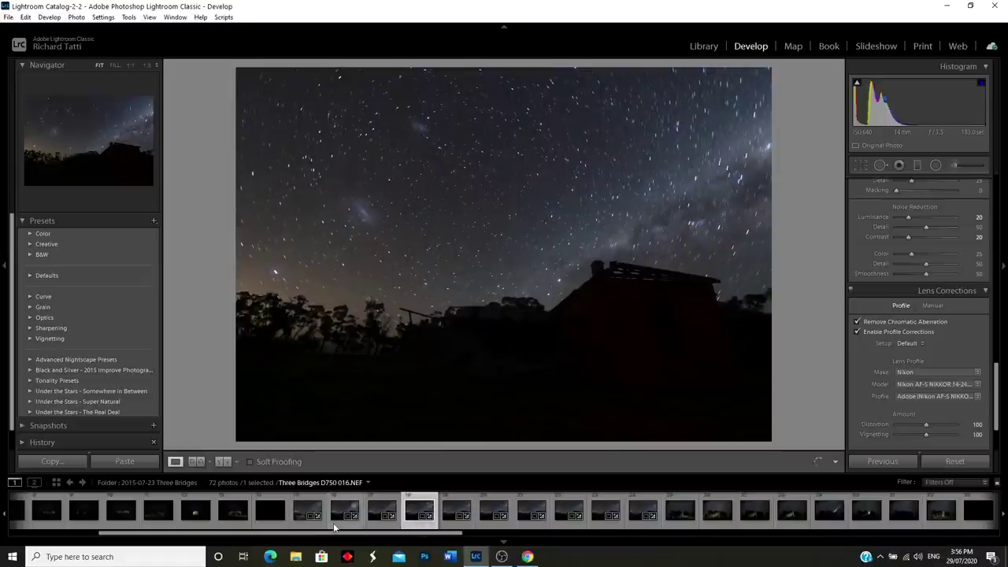
click(334, 523)
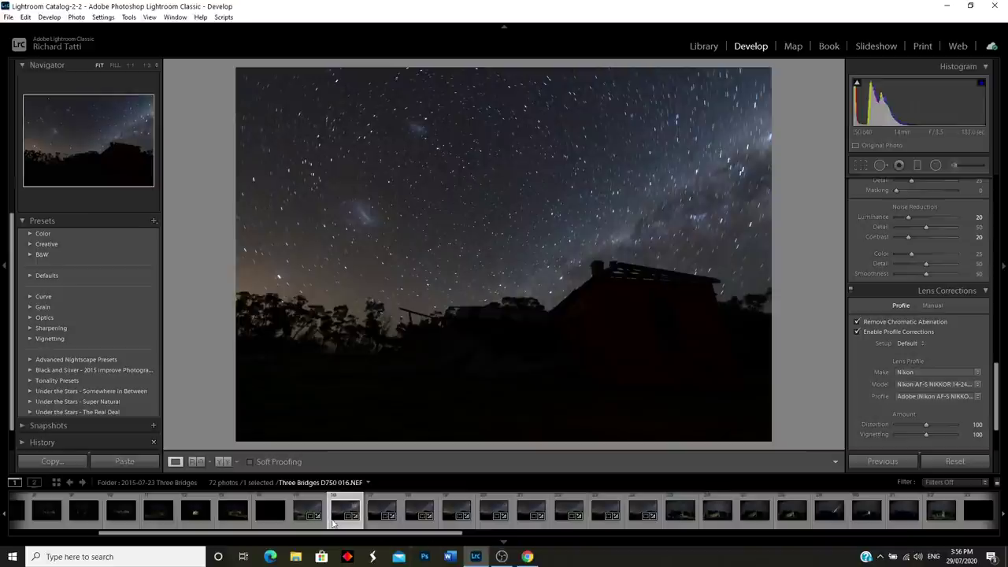
- Select the photos Three Bridges D750 015.NEF through 024.NEF and open the export settings for them
click(297, 526)
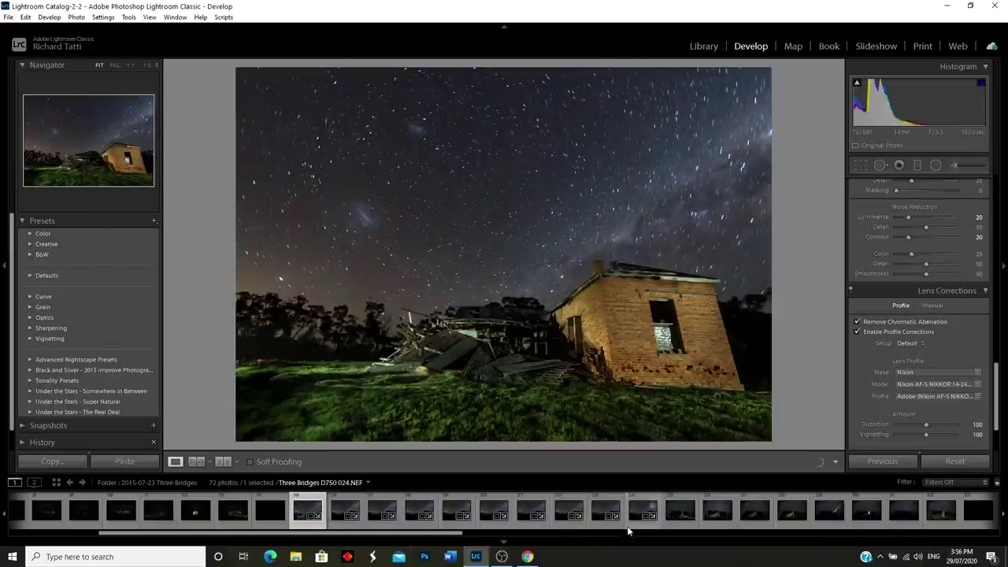
shift+click(632, 526)
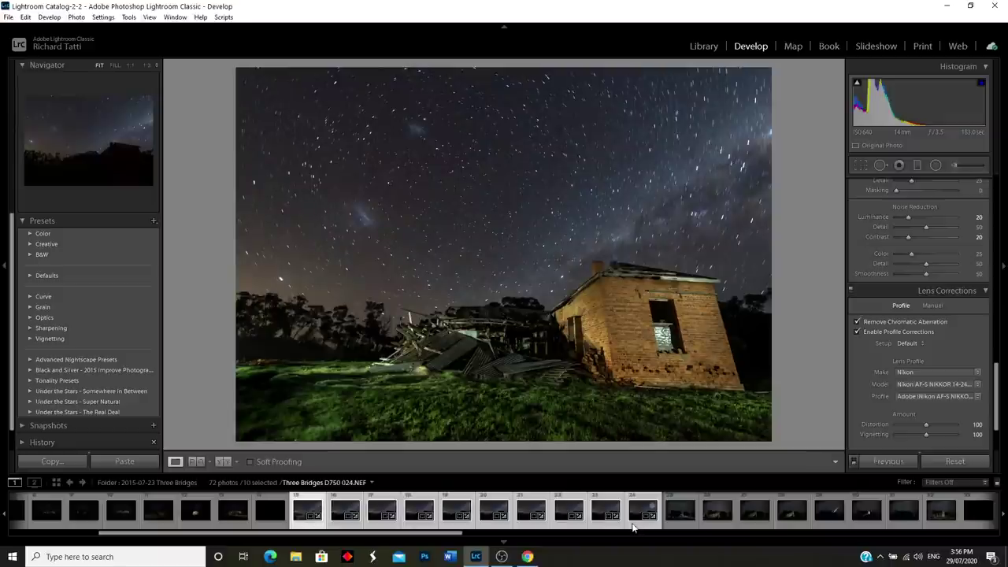
click(9, 16)
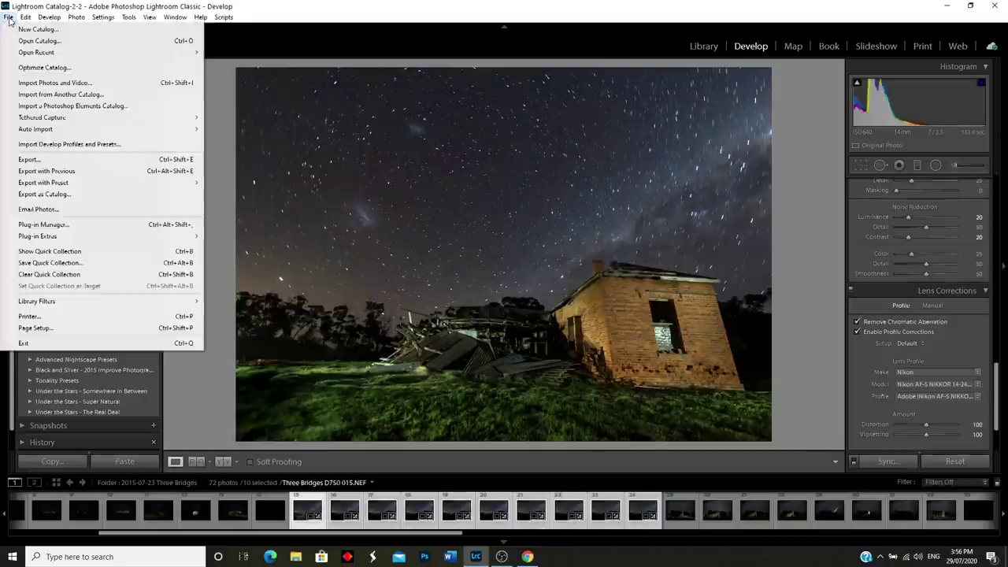
click(30, 160)
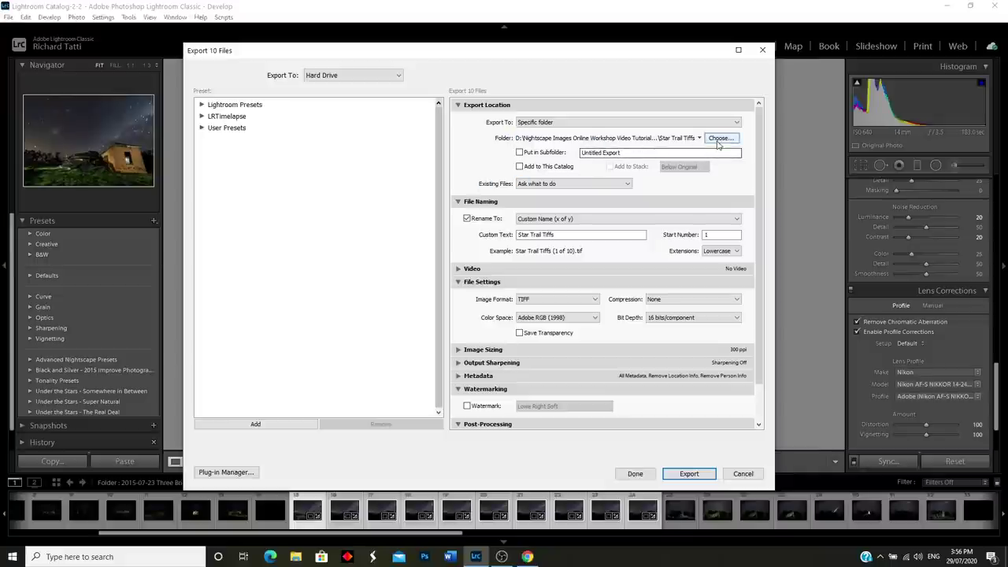
- Set the export image format to TIFF and export the selected photos
click(556, 235)
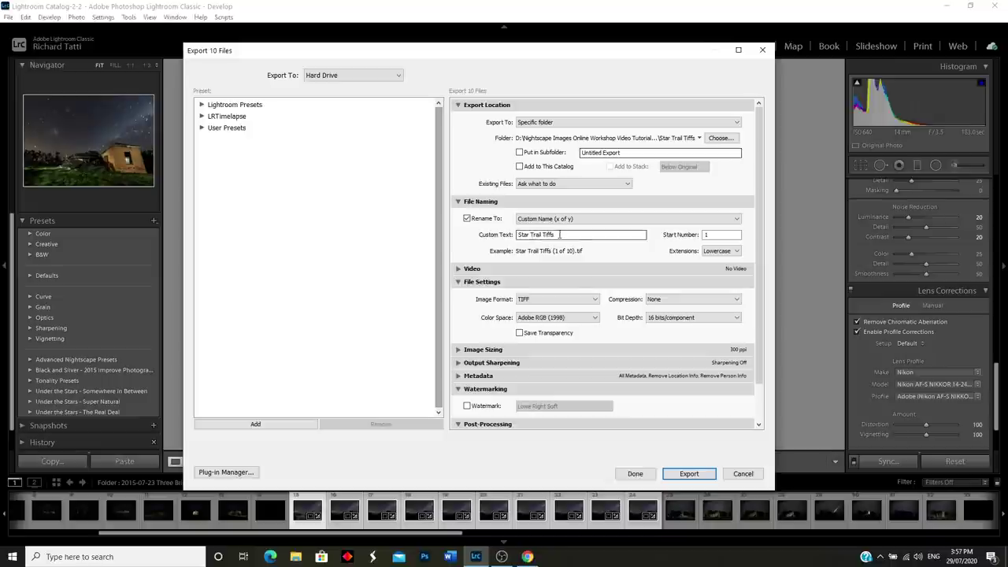
click(594, 303)
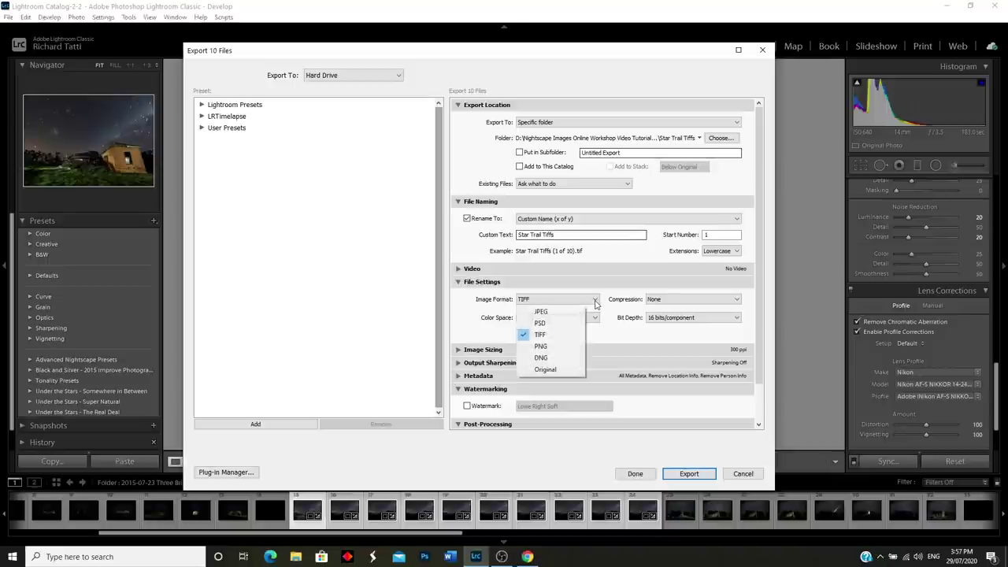
click(556, 316)
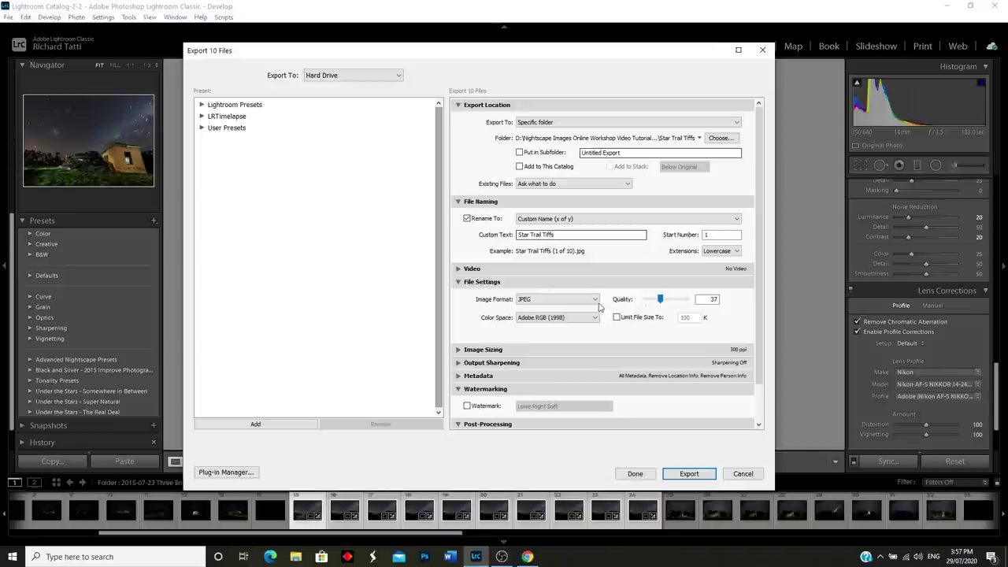
click(596, 303)
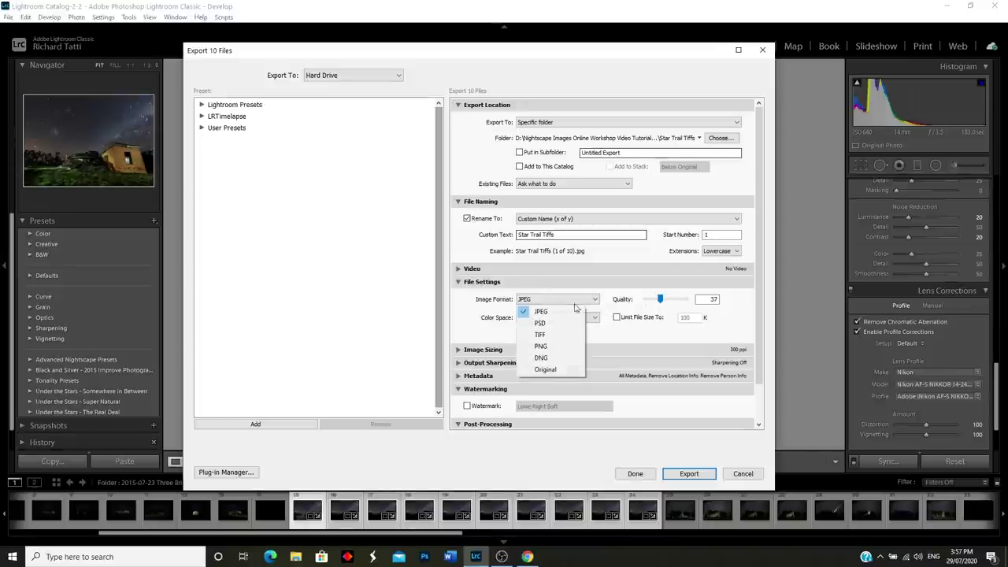
click(543, 339)
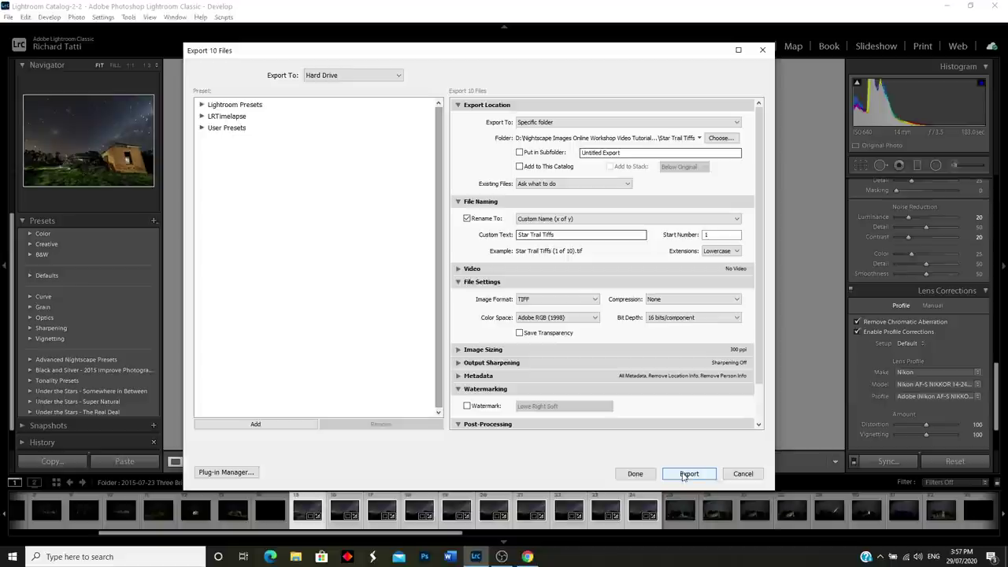
click(707, 475)
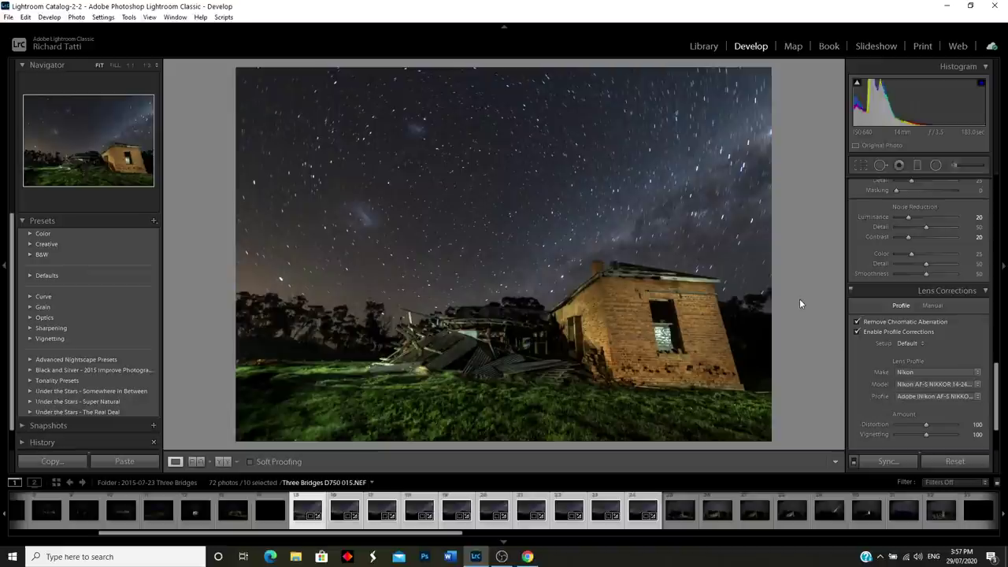
- Switch to Chrome, search the web for starstax and open the StarStaX software page
click(948, 9)
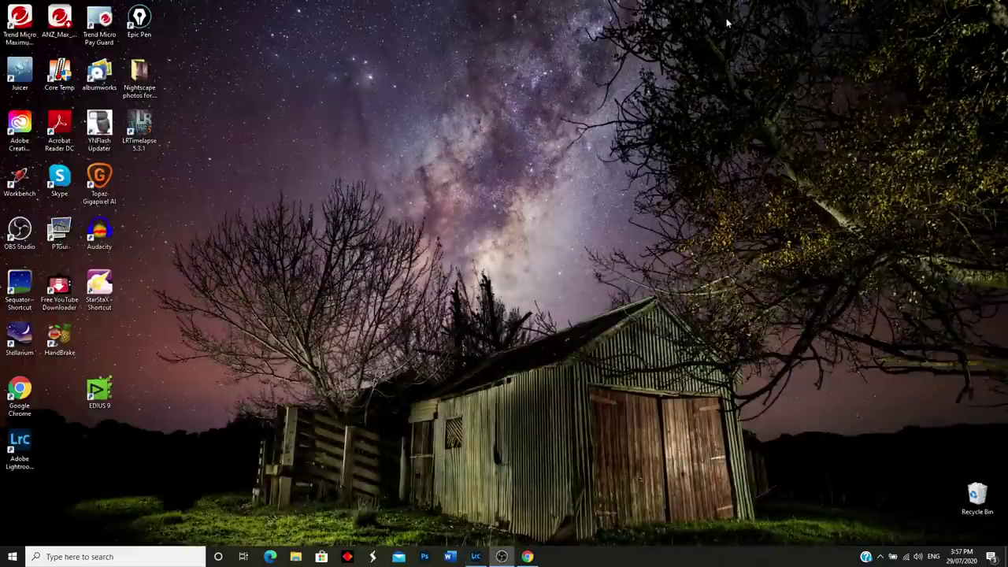
click(527, 557)
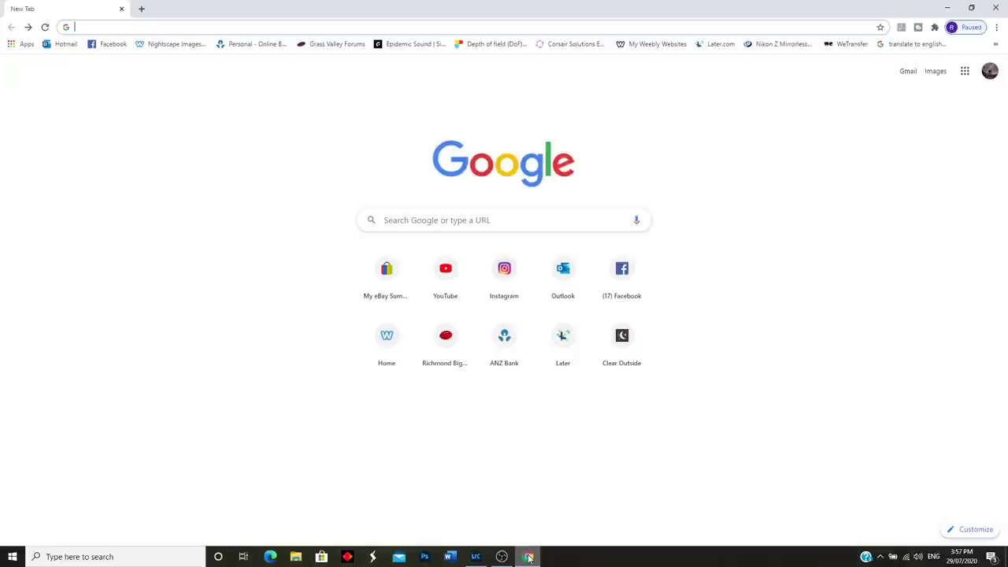
click(405, 219)
text(starsta)
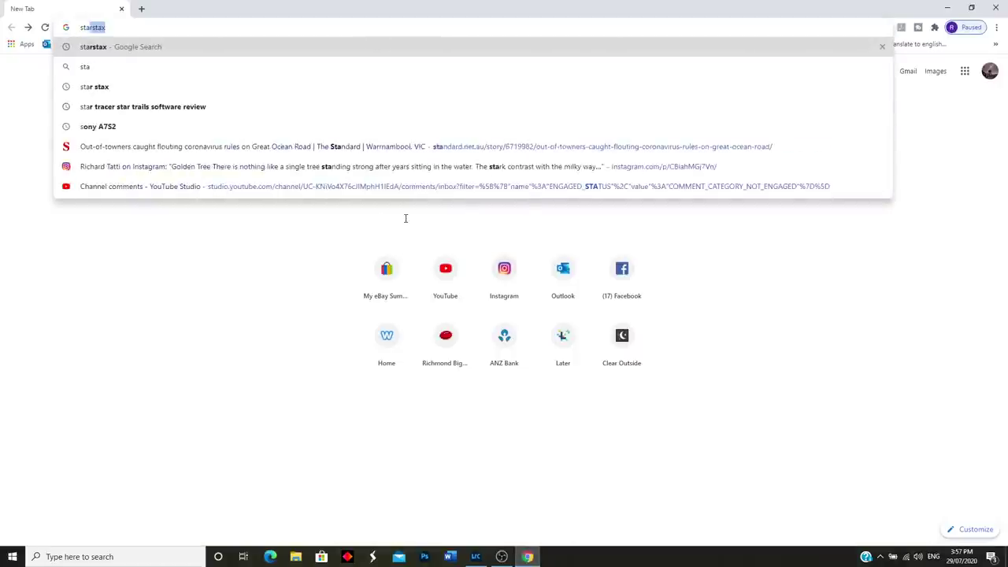
text(x)
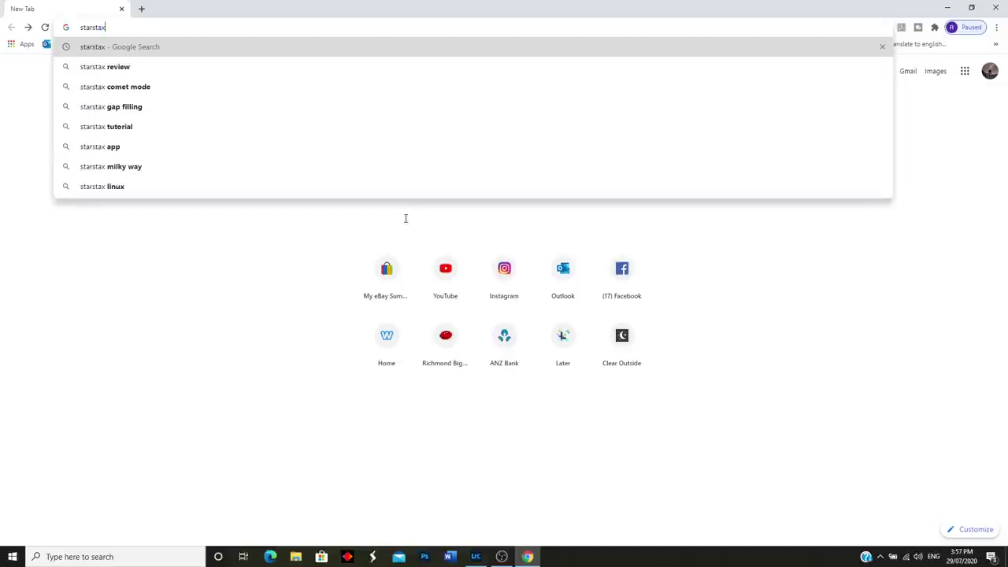
key(Return)
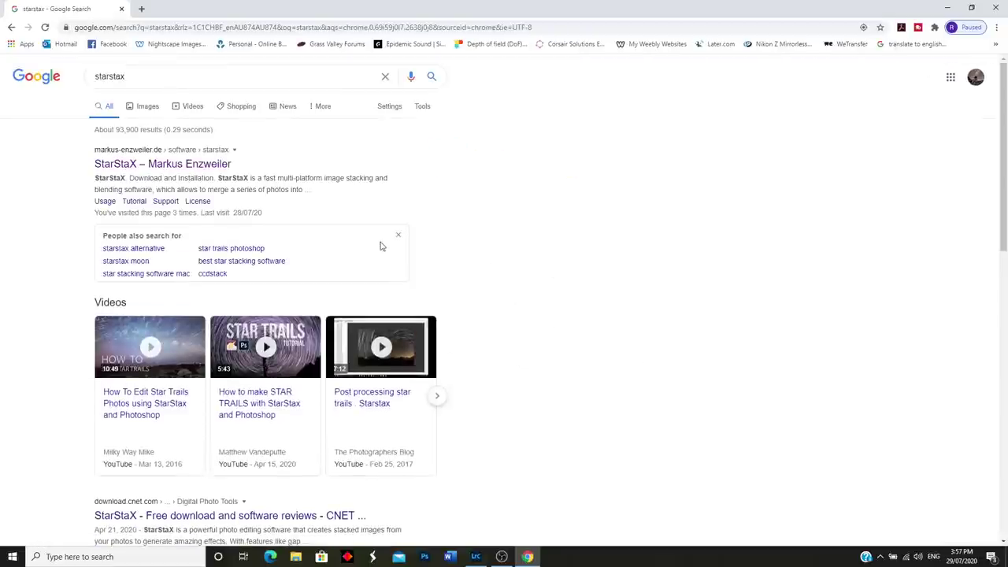
click(118, 166)
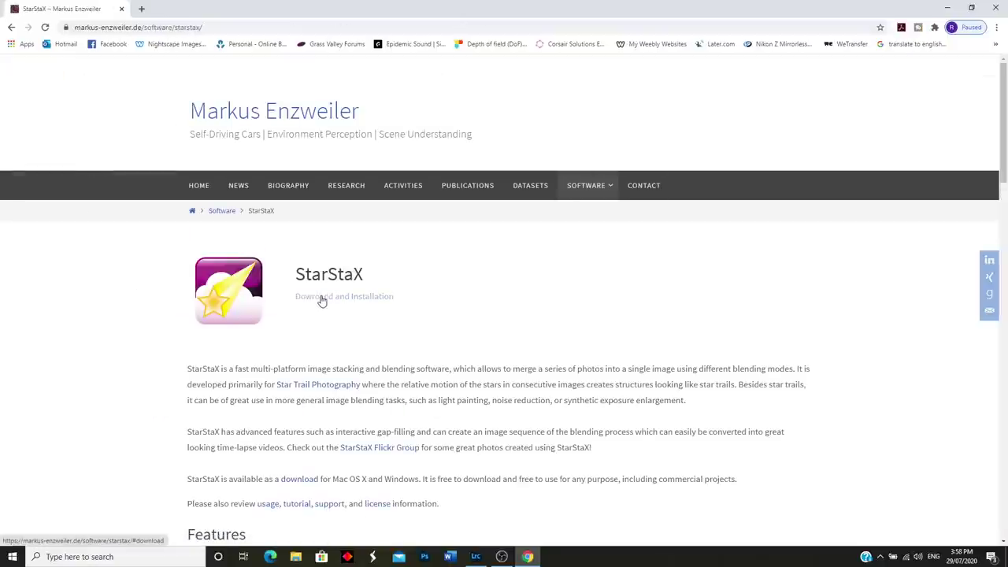
- Review the StarStaX page's download information, description and features, and close the browser
scroll(156, 281, down, 1)
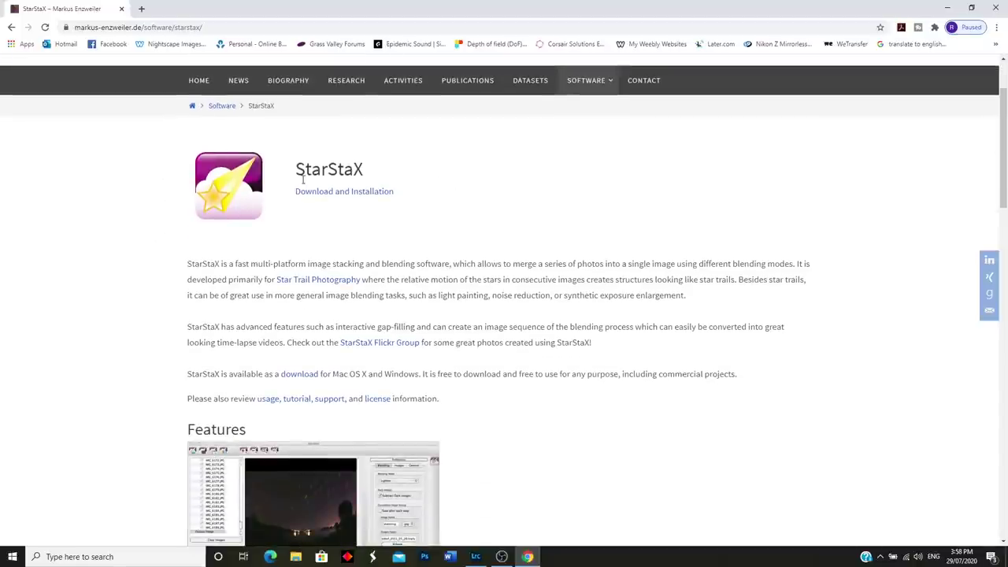
scroll(154, 256, down, 2)
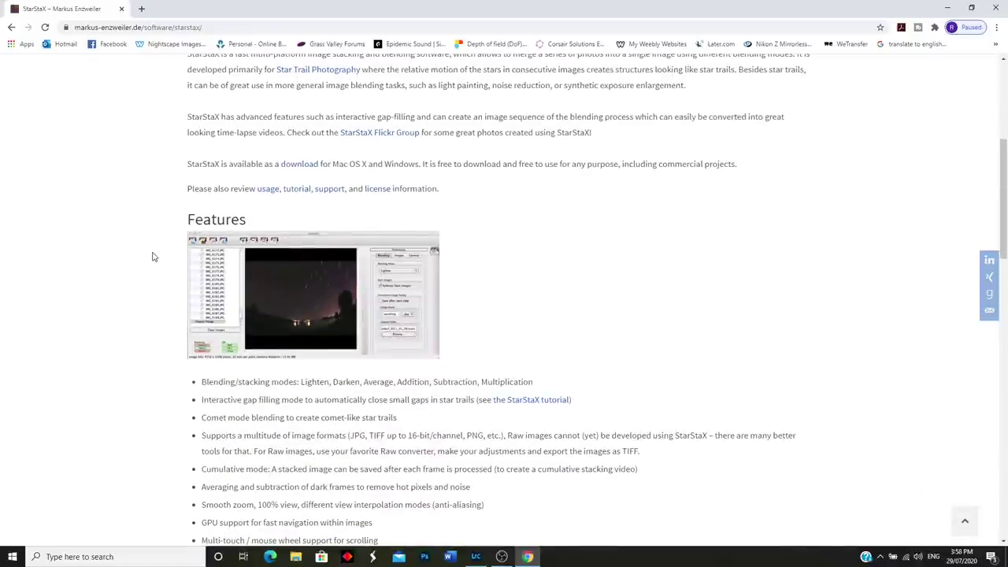
scroll(155, 257, up, 3)
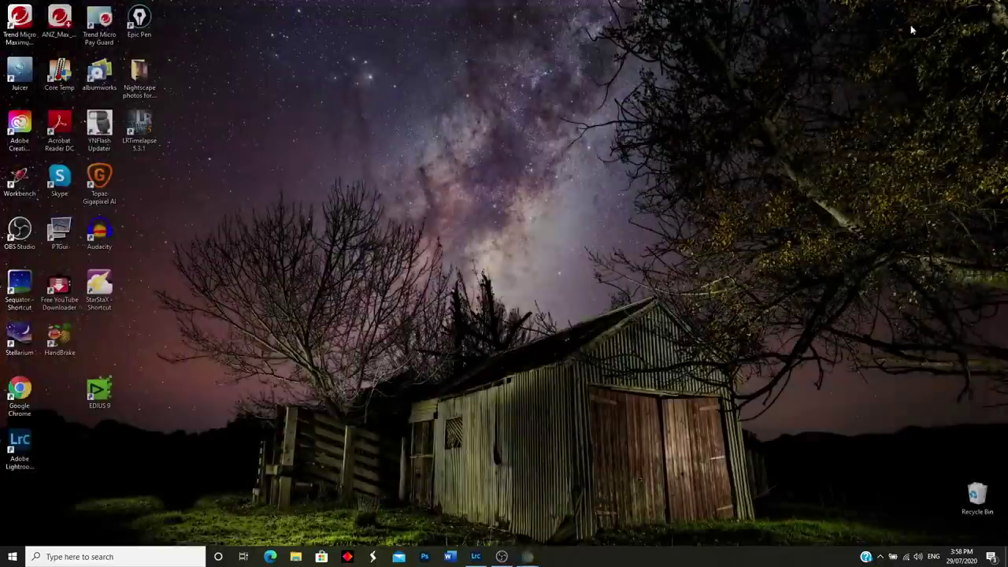
click(995, 8)
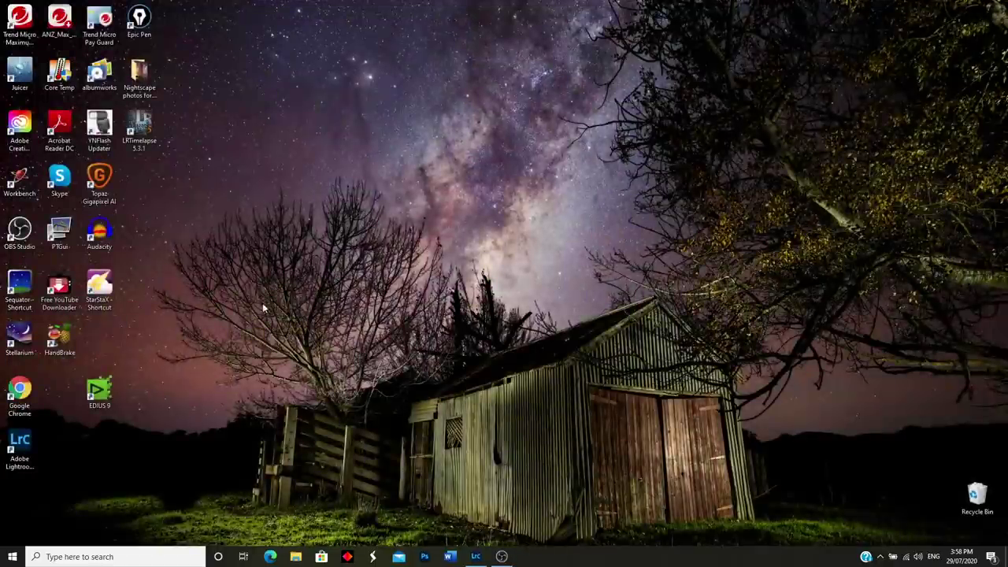
- Launch StarStaX and load the ten images Star Trail Tiffs (1 of 10) through (10 of 10) from the Star Trail Tiffs folder
double_click(99, 287)
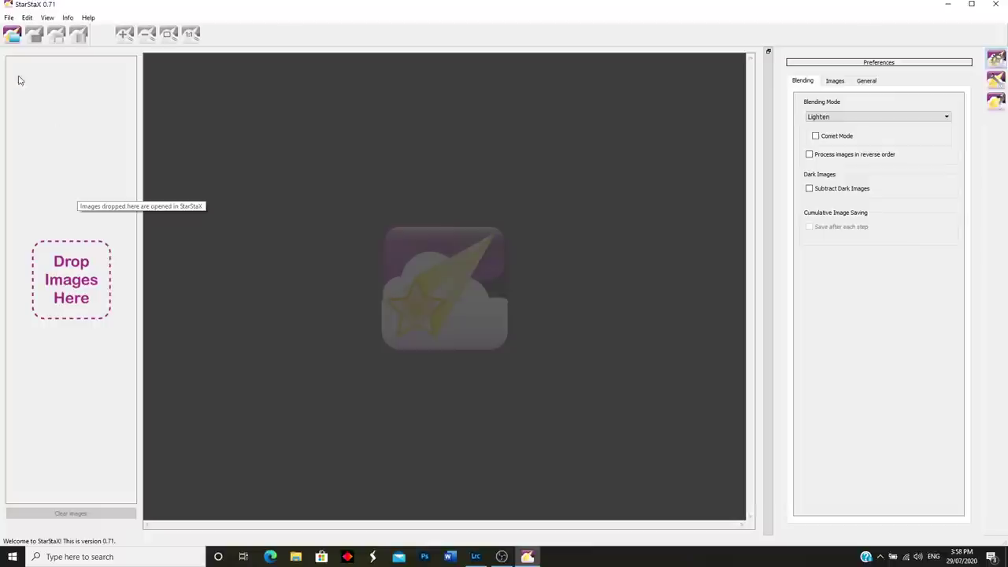
click(12, 36)
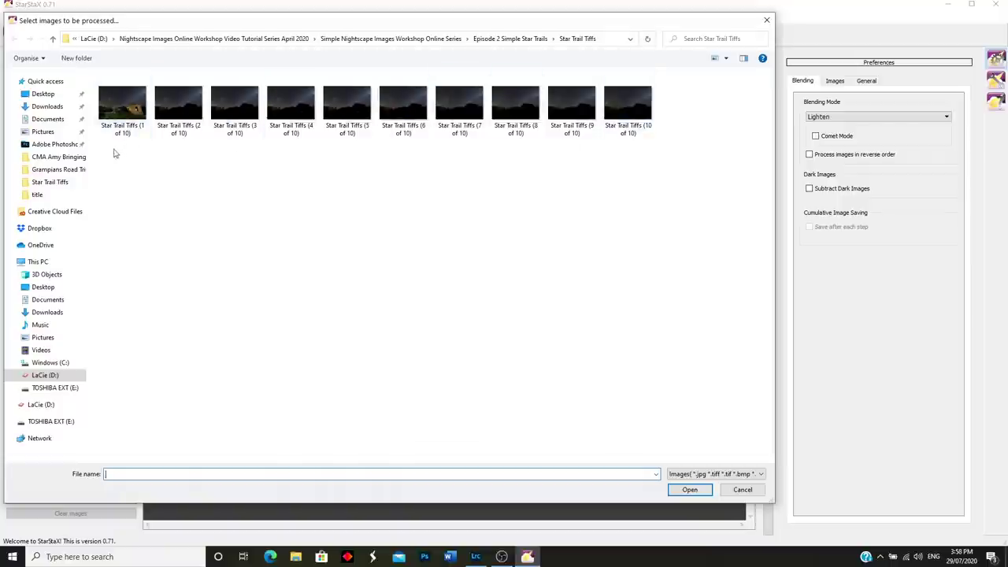
drag(105, 145, 641, 88)
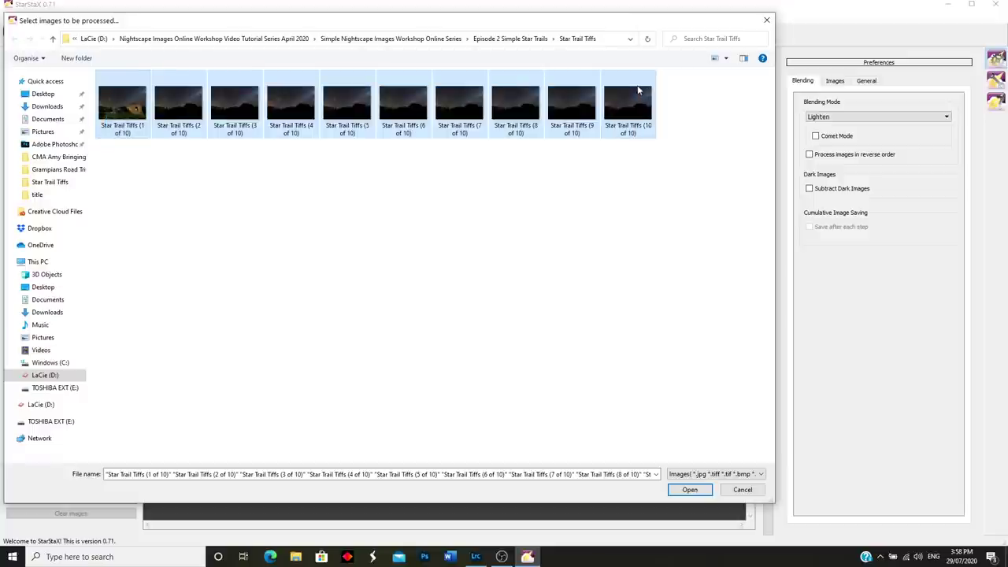
click(691, 490)
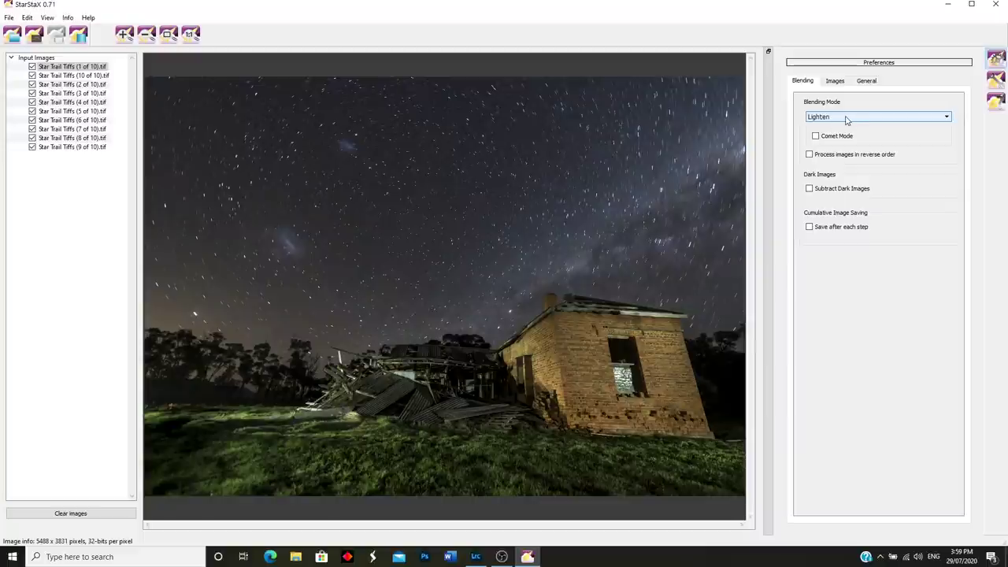
- Choose the Lighten blending mode and blend the ten loaded images into one star trail image
click(946, 118)
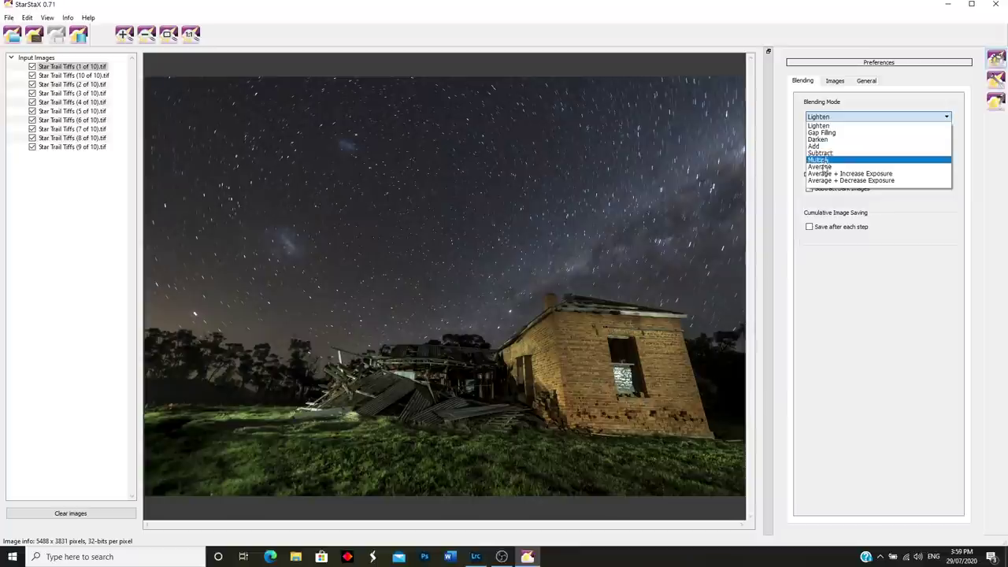
click(825, 127)
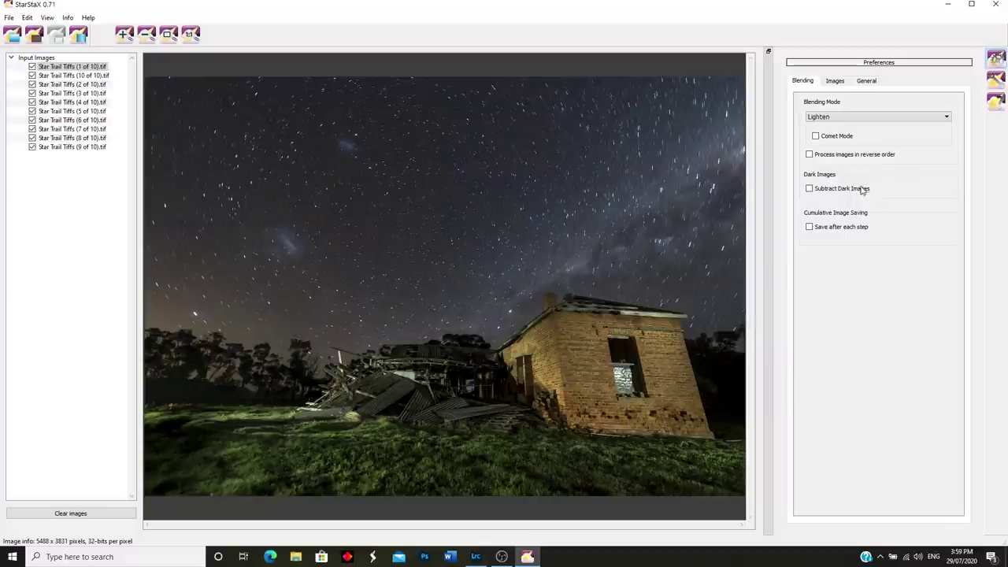
click(79, 36)
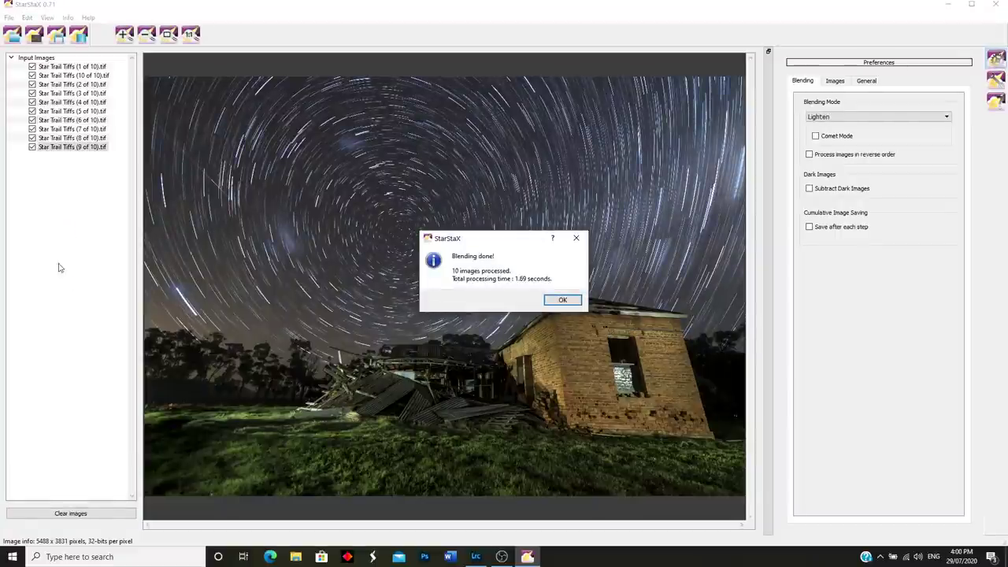
key(Return)
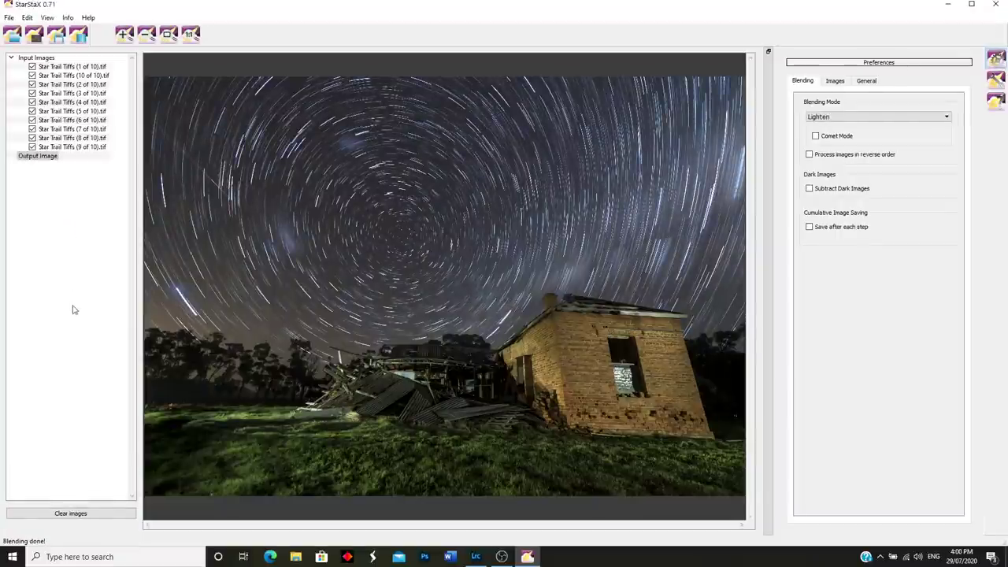
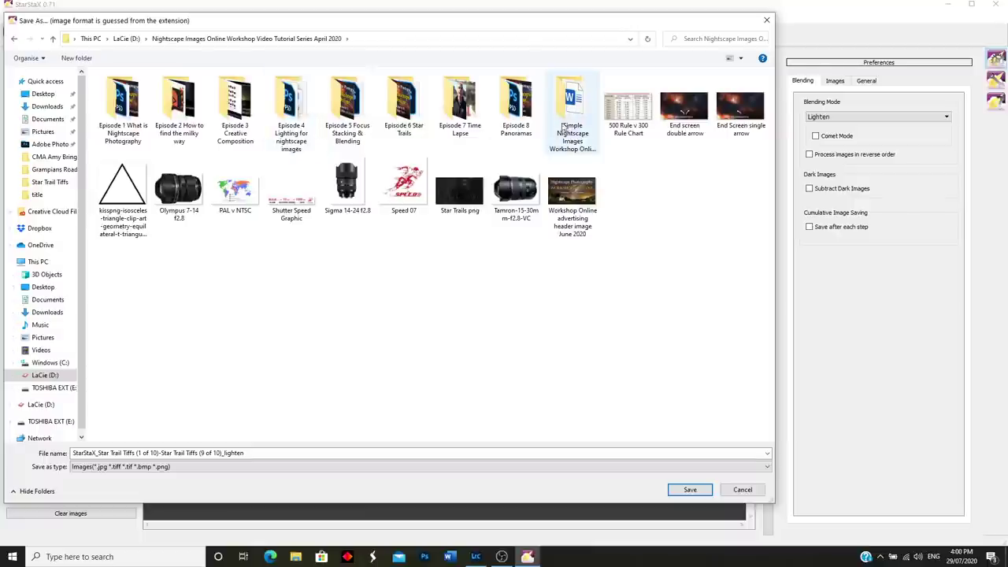
- Save the blended image in the Episode 2 Simple Star Trails folder of Simple Nightscape Images Workshop Online Series, and close the program
double_click(573, 111)
double_click(180, 102)
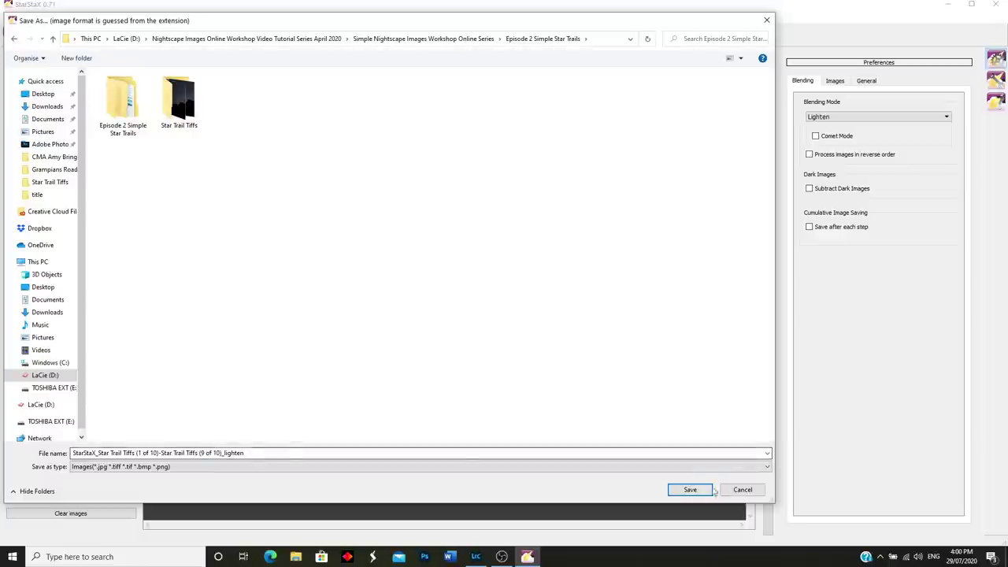
click(690, 490)
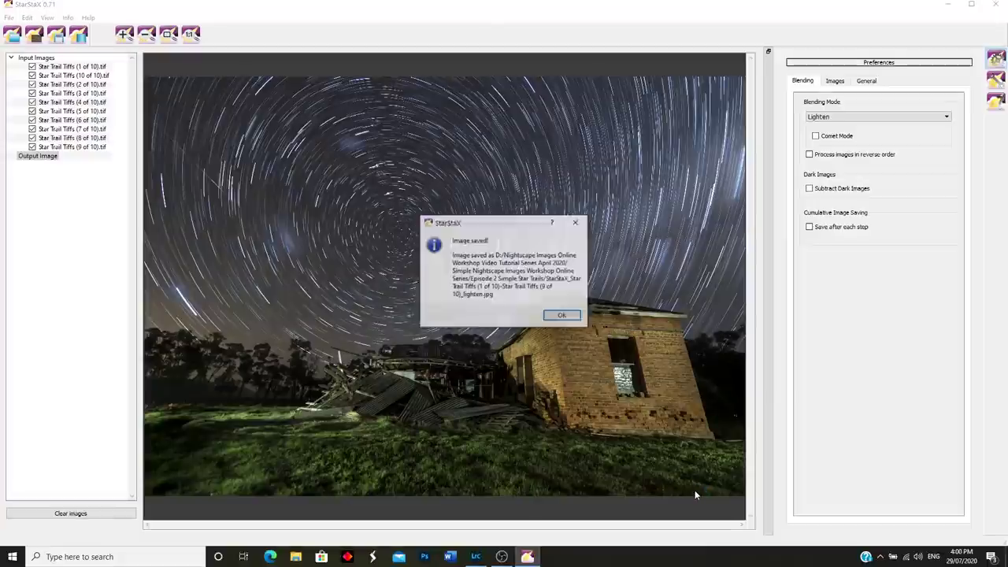
click(555, 314)
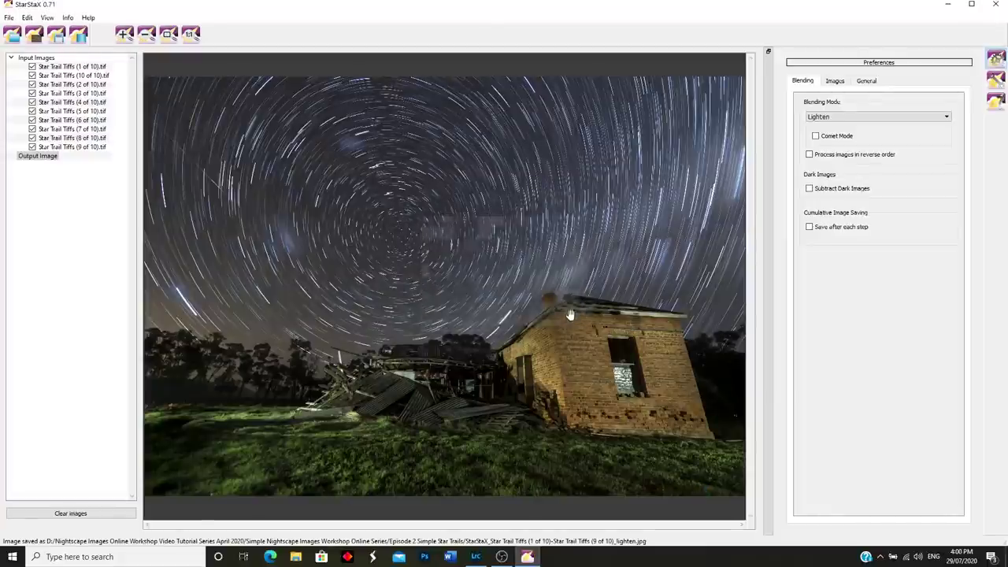
click(996, 7)
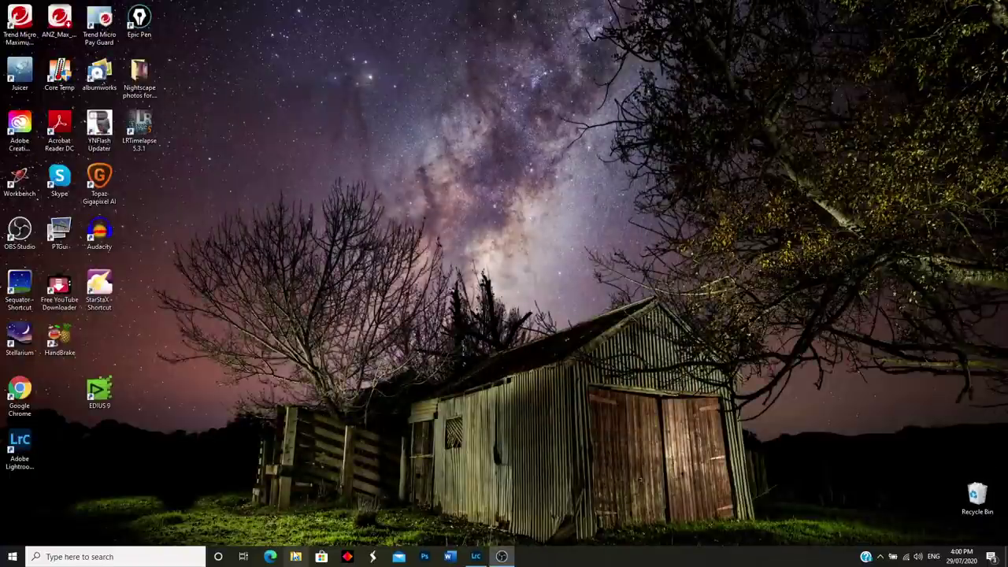
- In File Explorer, browse LaCie (D:) to the Star Trail Tiffs folder of Episode 2 Simple Star Trails and open the blended lighten image
click(299, 558)
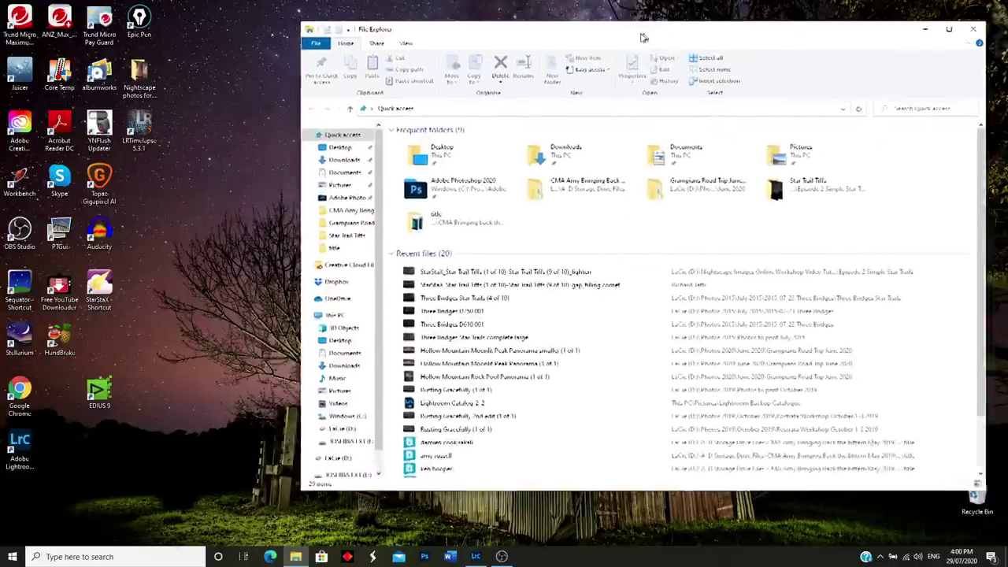
double_click(564, 35)
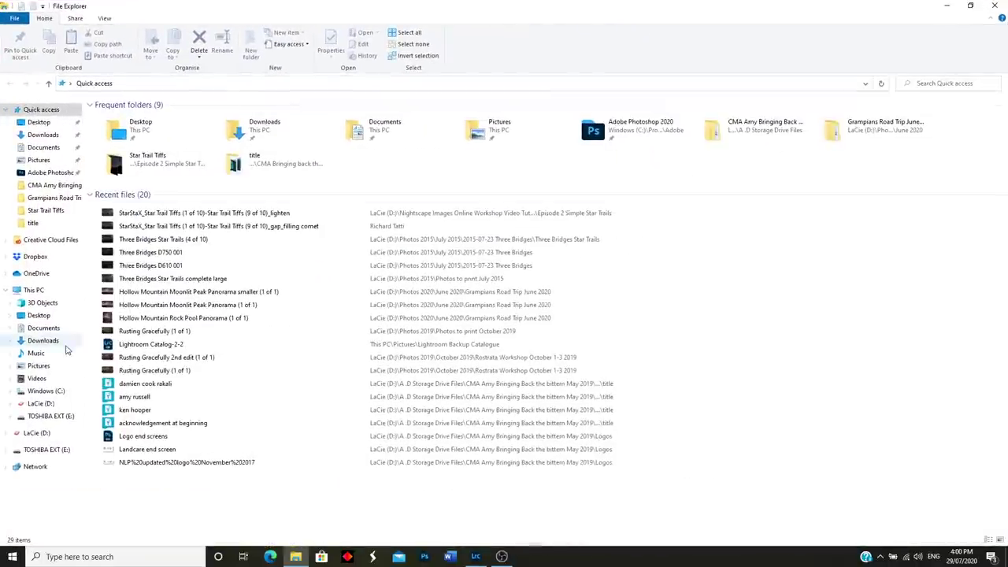
click(49, 404)
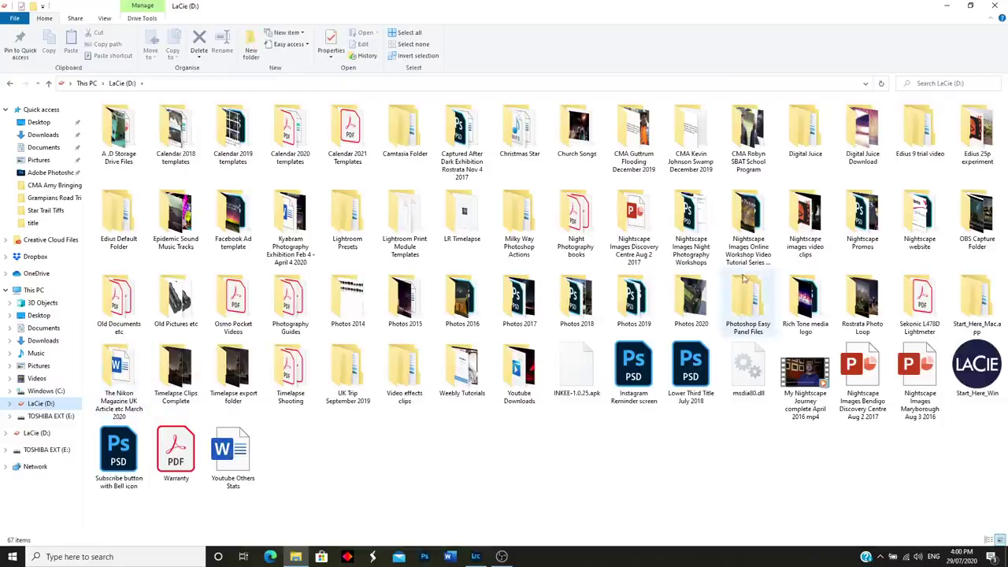
double_click(749, 224)
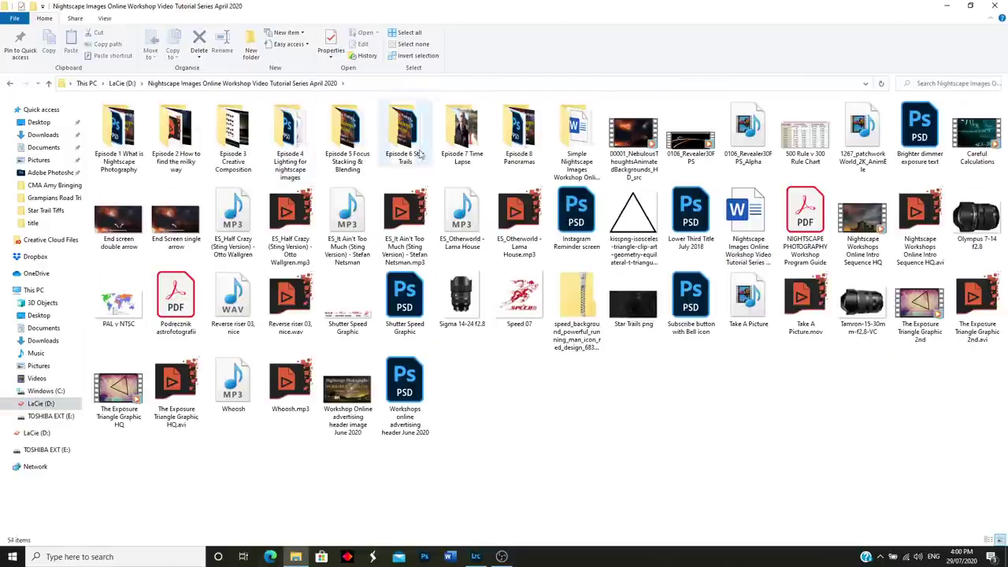
double_click(577, 130)
double_click(171, 134)
double_click(172, 134)
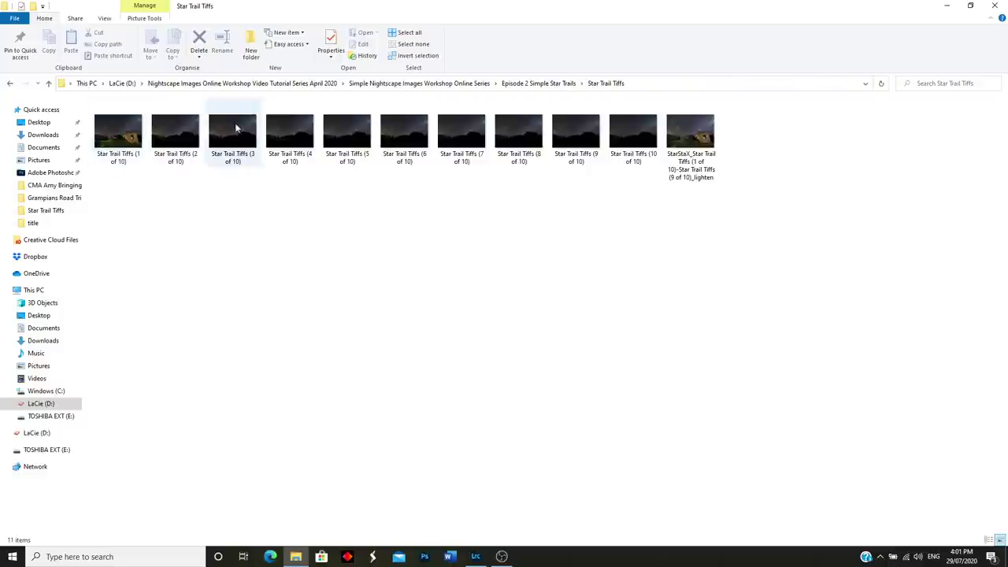
double_click(691, 136)
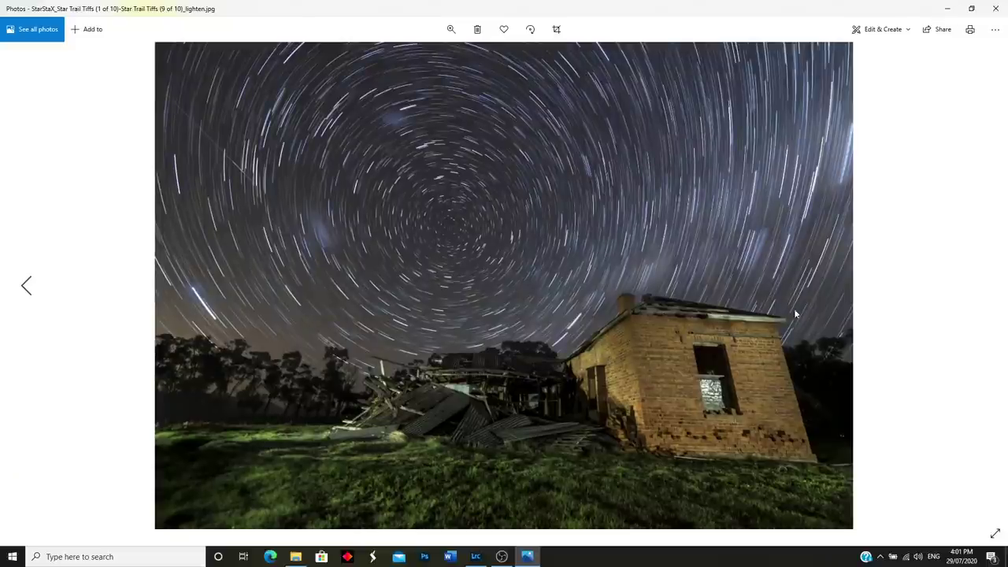
- Examine the star trails, the collapsed timber and the brick building up close in the blended image
scroll(241, 174, up, 3)
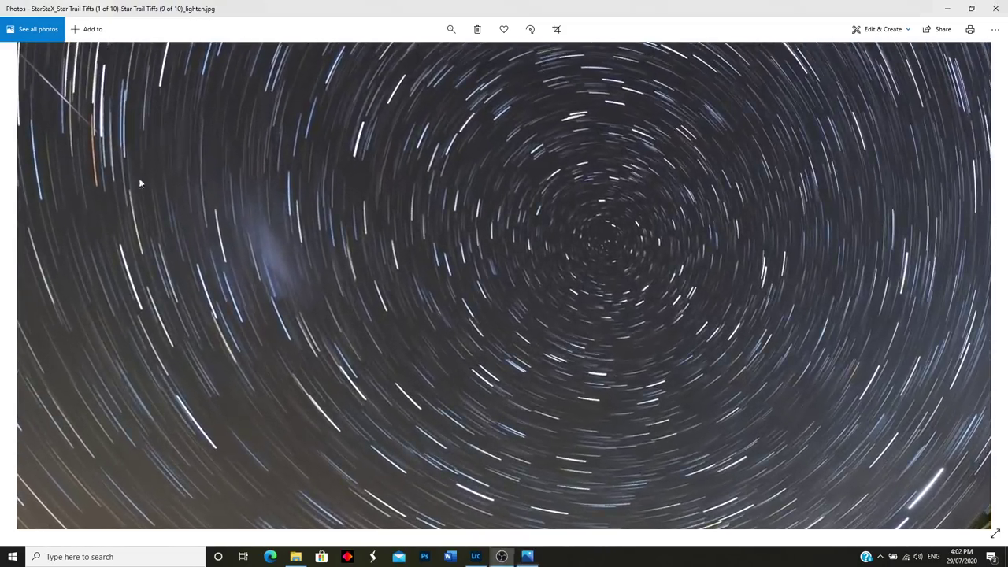
drag(139, 185, 429, 259)
scroll(428, 260, down, 5)
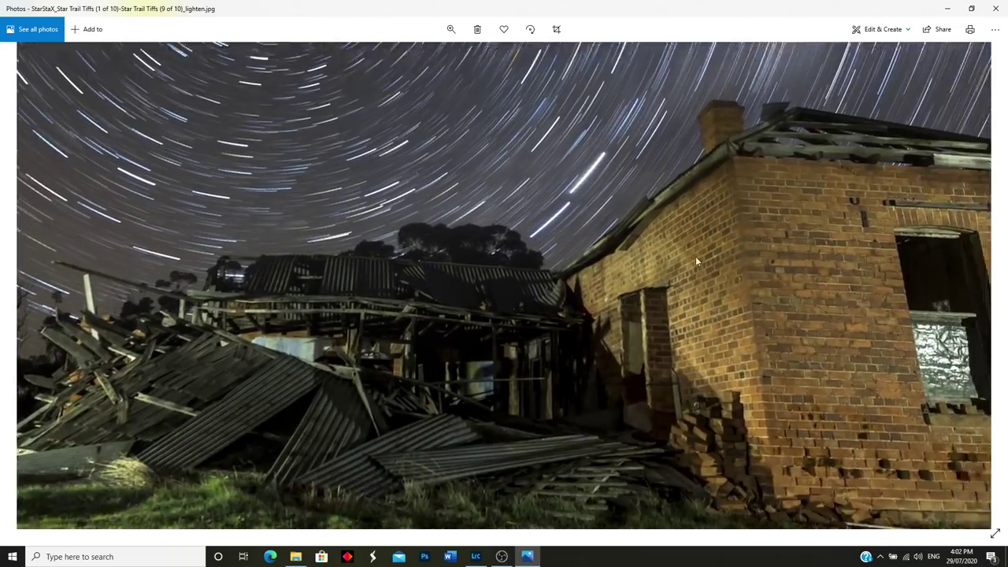
drag(696, 256, 451, 218)
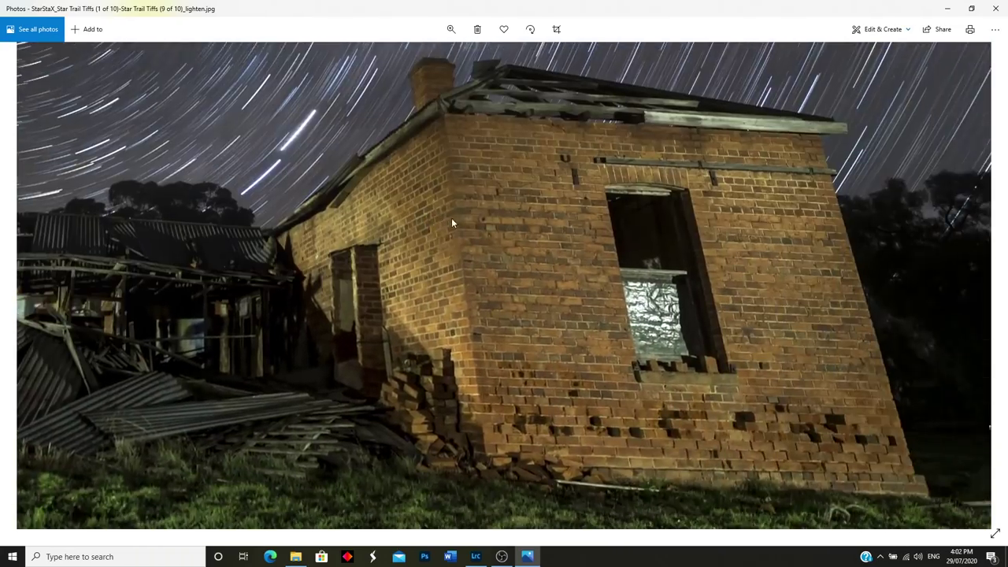
scroll(654, 243, down, 5)
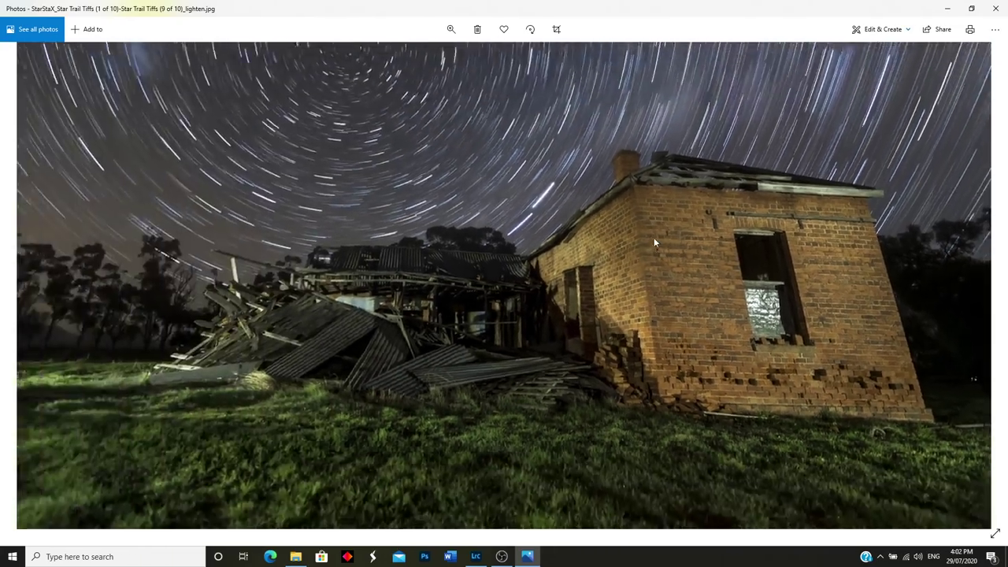